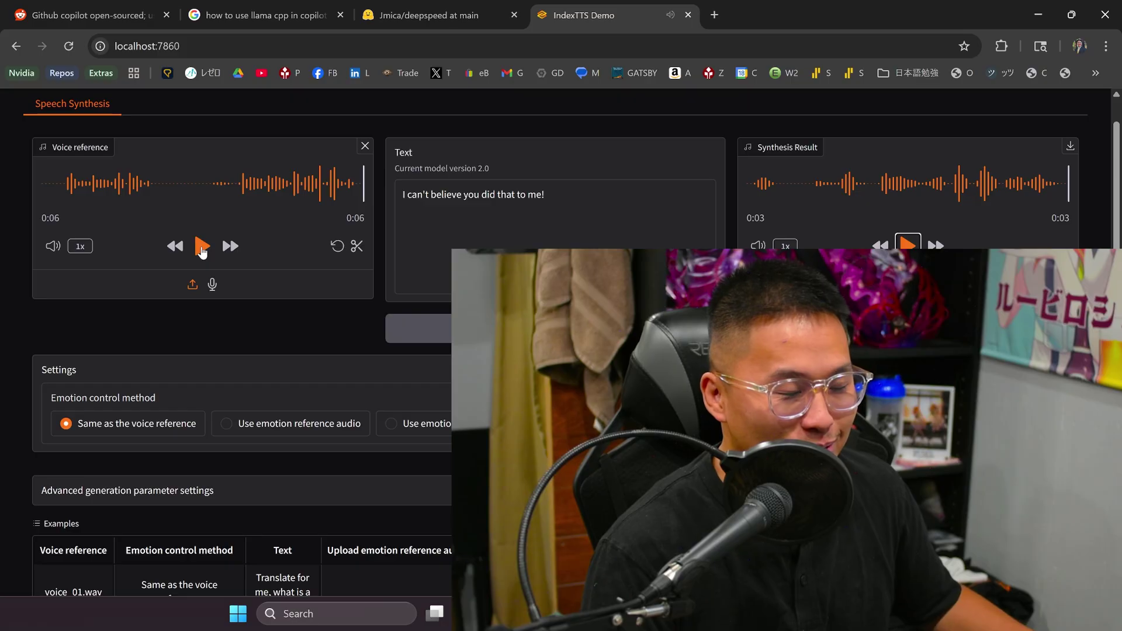
# Replay the voice reference clip in the WebUI from the start
pyautogui.click(202, 248)
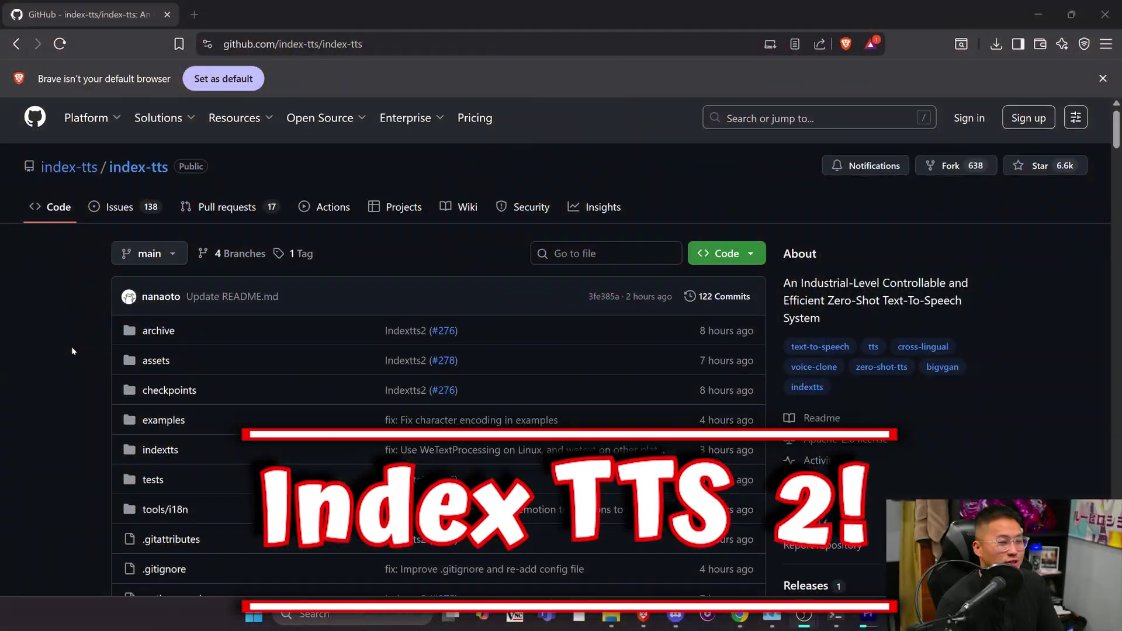
# Scroll the index-tts README to the badges under the banner and bring up the Demo badge's link menu
pyautogui.scroll(-15, 72, 347)
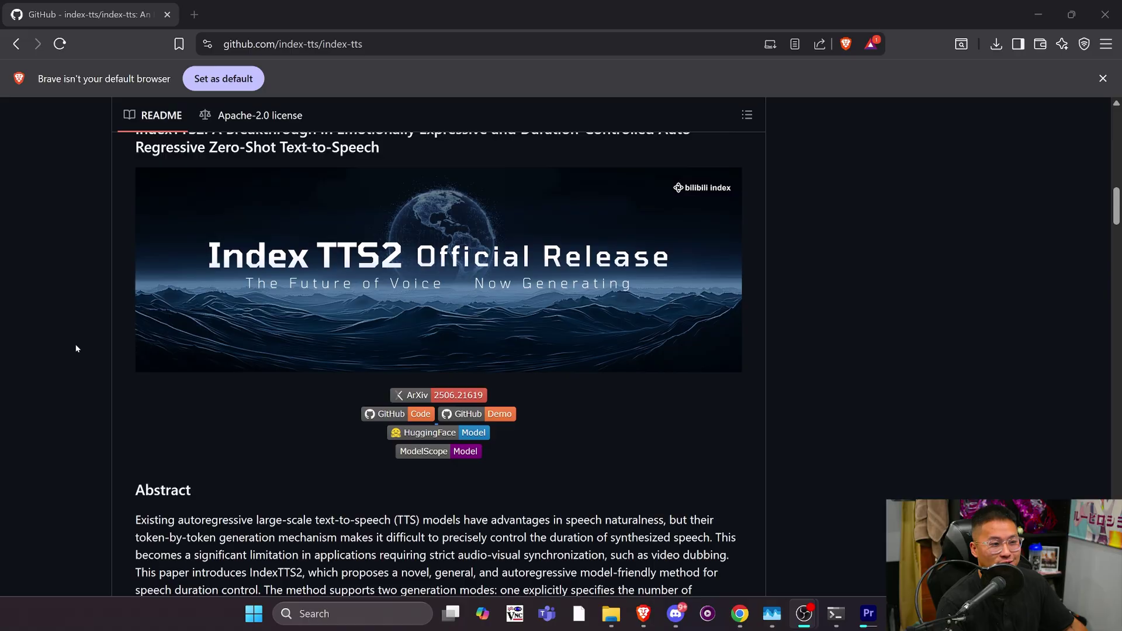
pyautogui.scroll(1, 76, 349)
pyautogui.moveTo(381, 233); pyautogui.dragTo(124, 210)
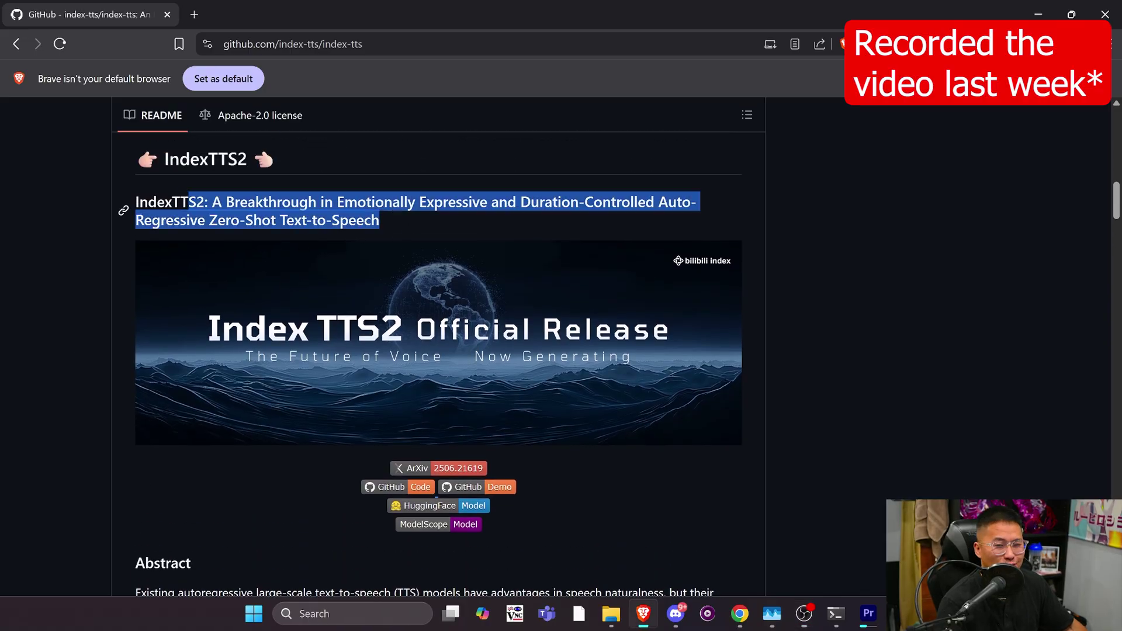
pyautogui.click(82, 200)
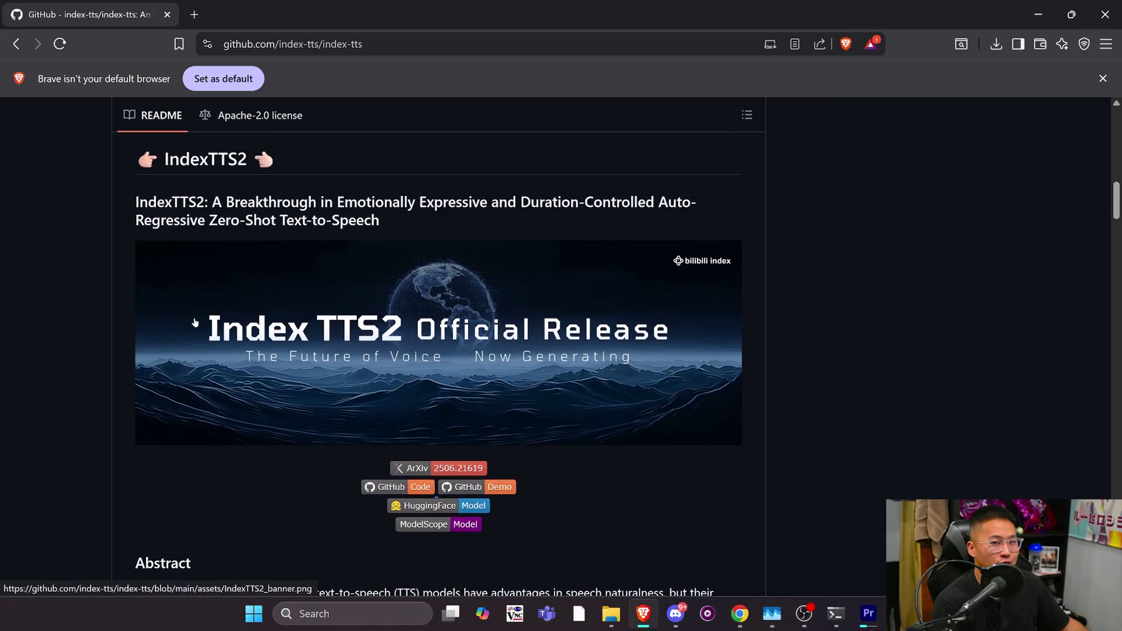
pyautogui.scroll(-5, 196, 321)
pyautogui.scroll(-2, 438, 351)
pyautogui.scroll(4, 438, 350)
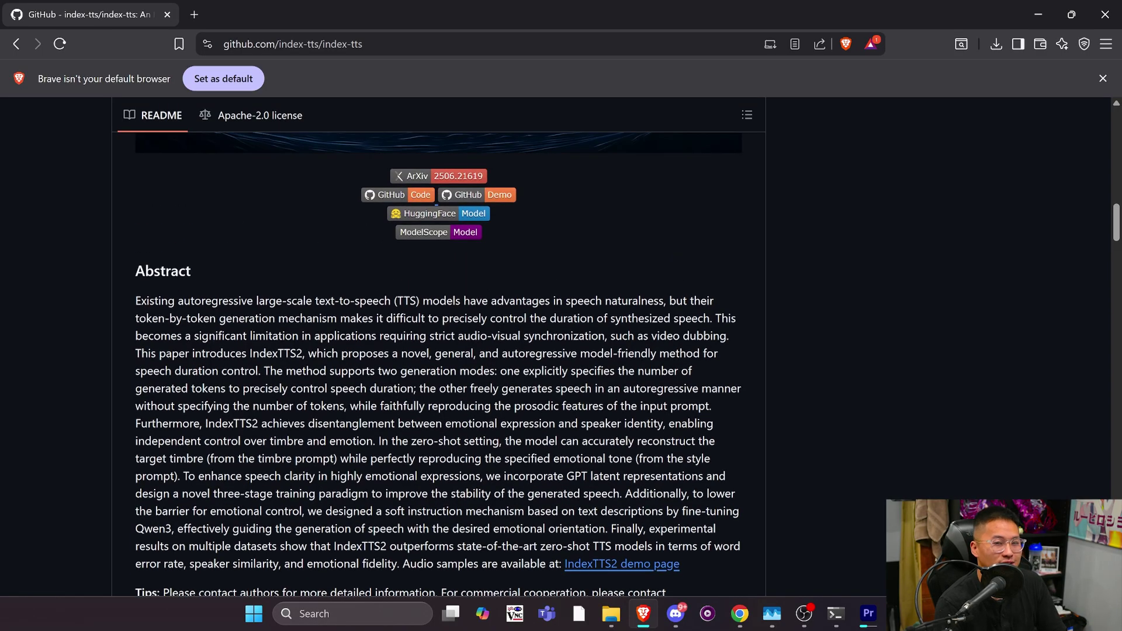
pyautogui.rightClick(497, 198)
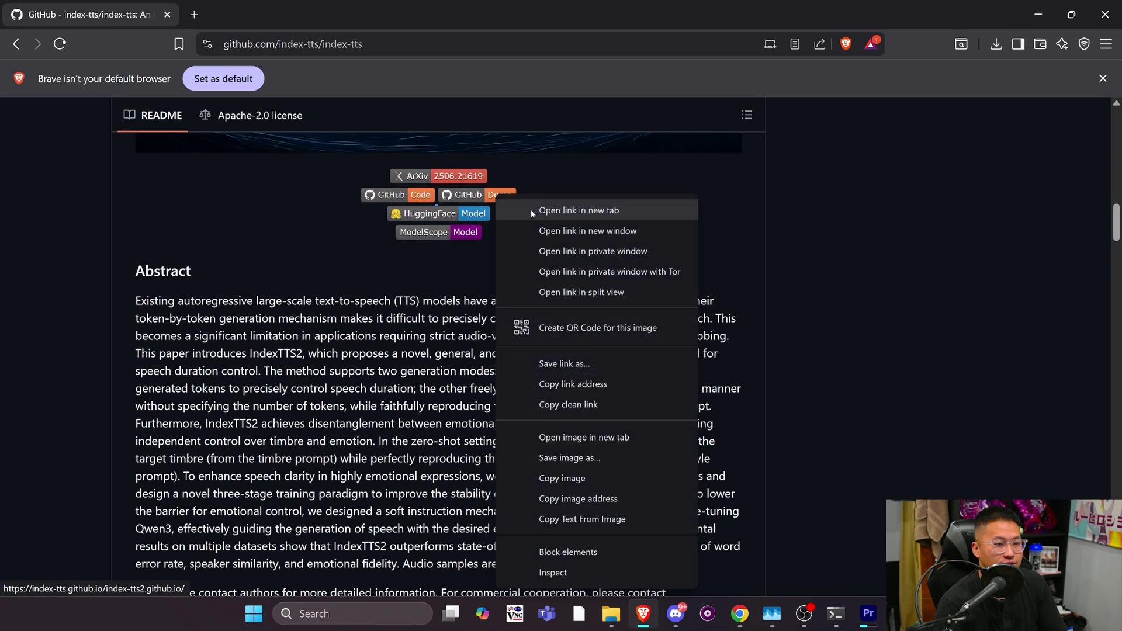
# Open the IndexTTS2 demo page in a new tab, play the Empresses in the Palace video, then return to GitHub
pyautogui.click(538, 210)
pyautogui.click(232, 14)
pyautogui.scroll(-10, 554, 377)
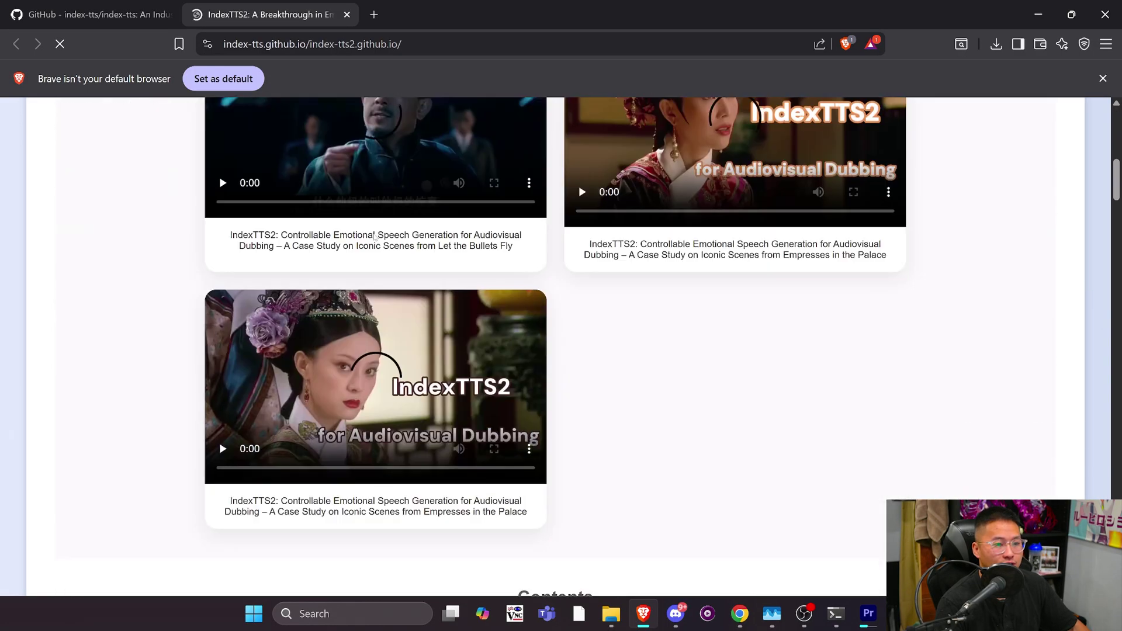
pyautogui.scroll(3, 554, 377)
pyautogui.scroll(1, 553, 377)
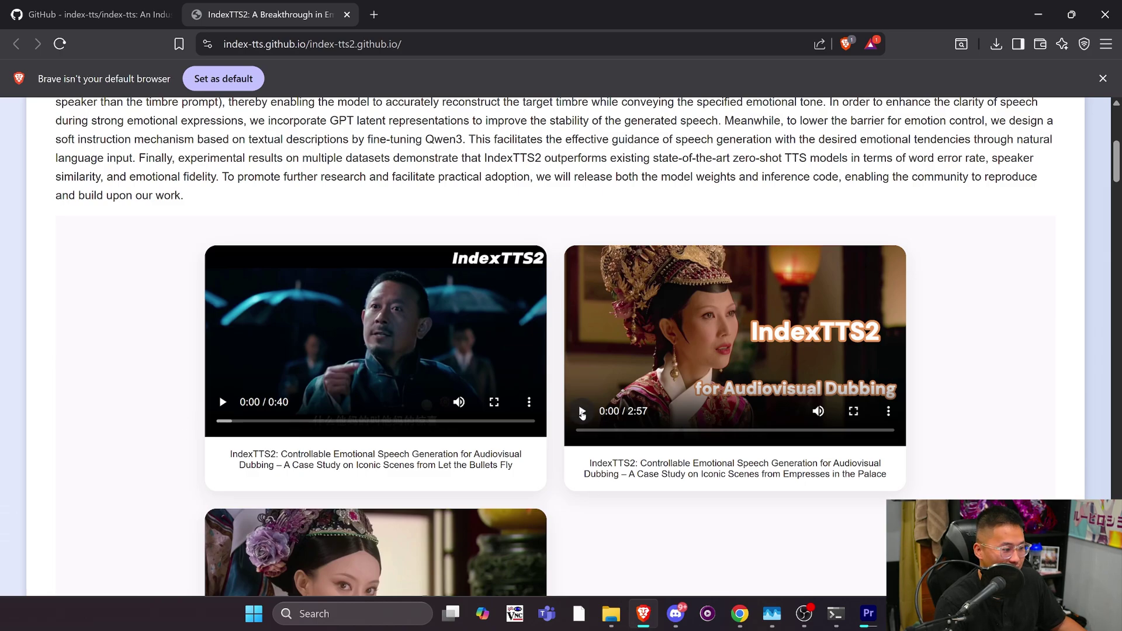
pyautogui.click(582, 414)
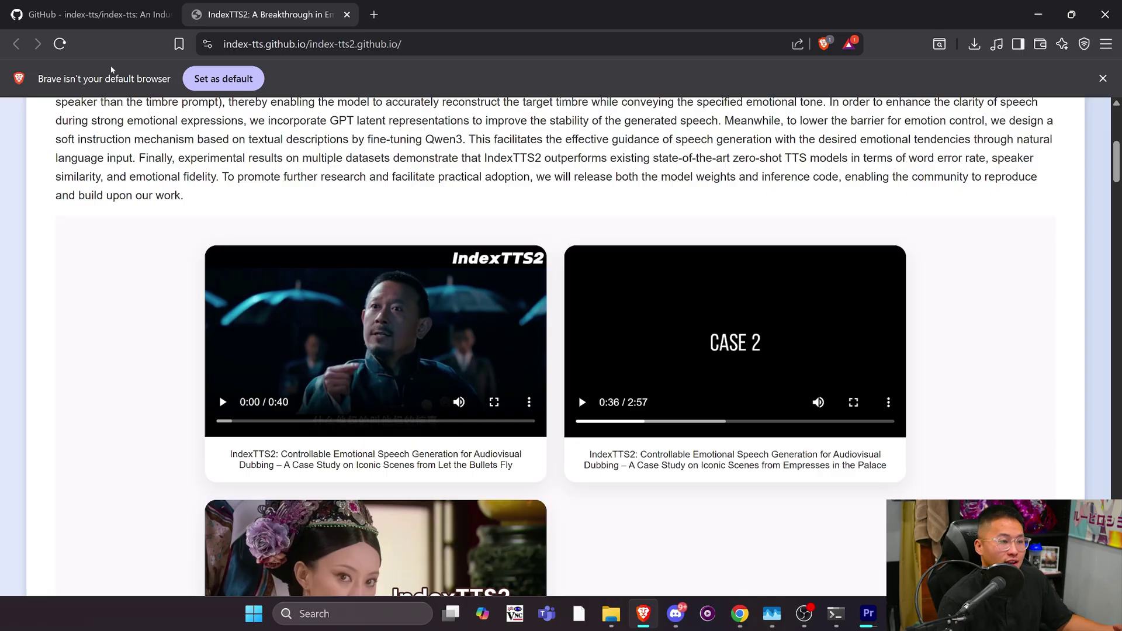
pyautogui.click(92, 22)
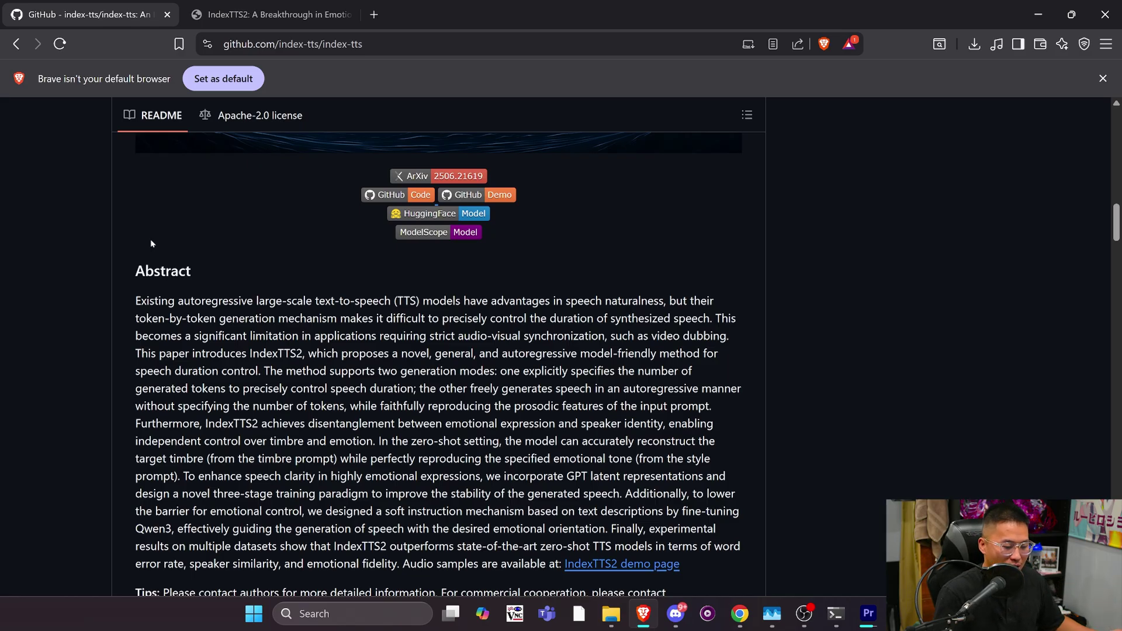
# Scroll the README to Updates, briefly highlighting the IndexTTS-2 release line
pyautogui.scroll(-8, 151, 243)
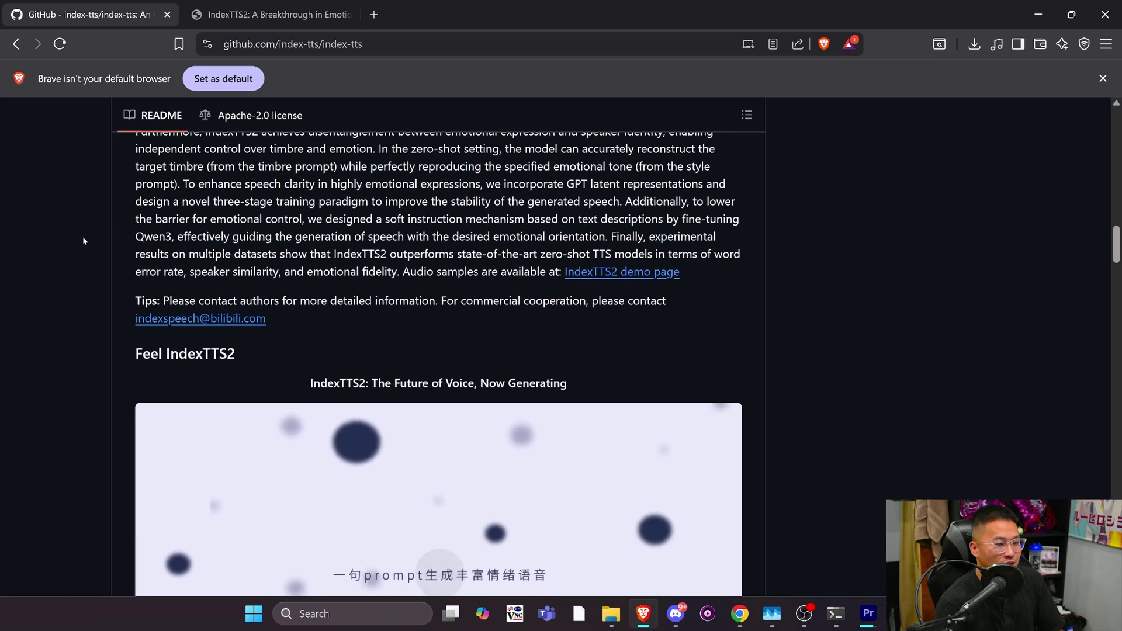
pyautogui.scroll(-9, 82, 250)
pyautogui.scroll(4, 82, 250)
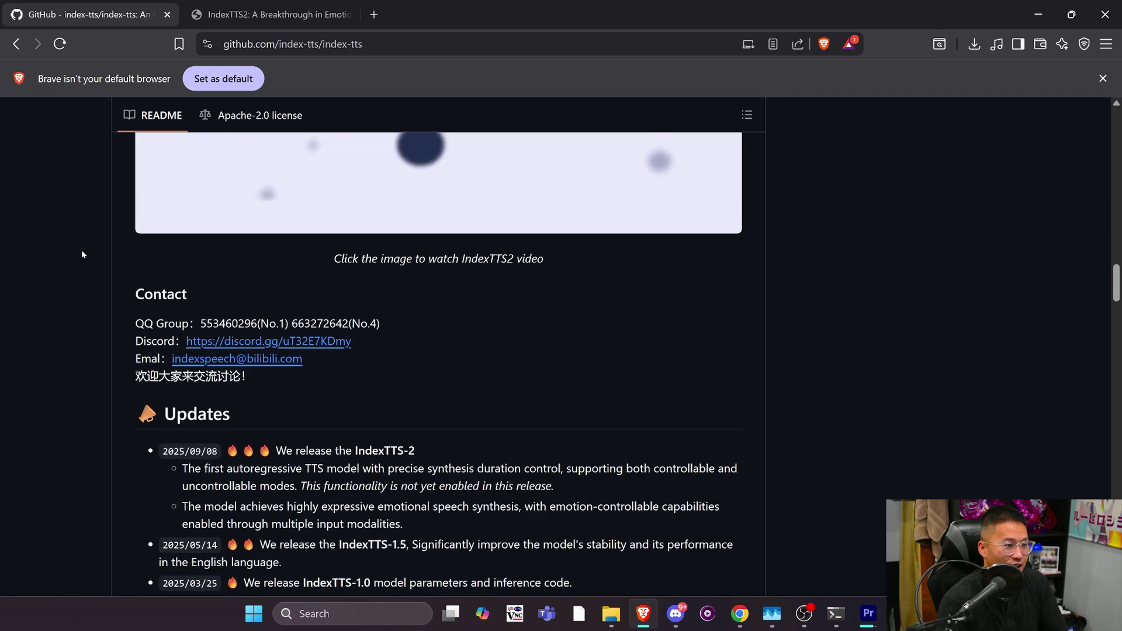
pyautogui.moveTo(428, 459); pyautogui.dragTo(146, 471)
pyautogui.click(50, 442)
# Scroll on to Usage Instructions, briefly selecting the git clone command in Environment Setup
pyautogui.scroll(-5, 64, 409)
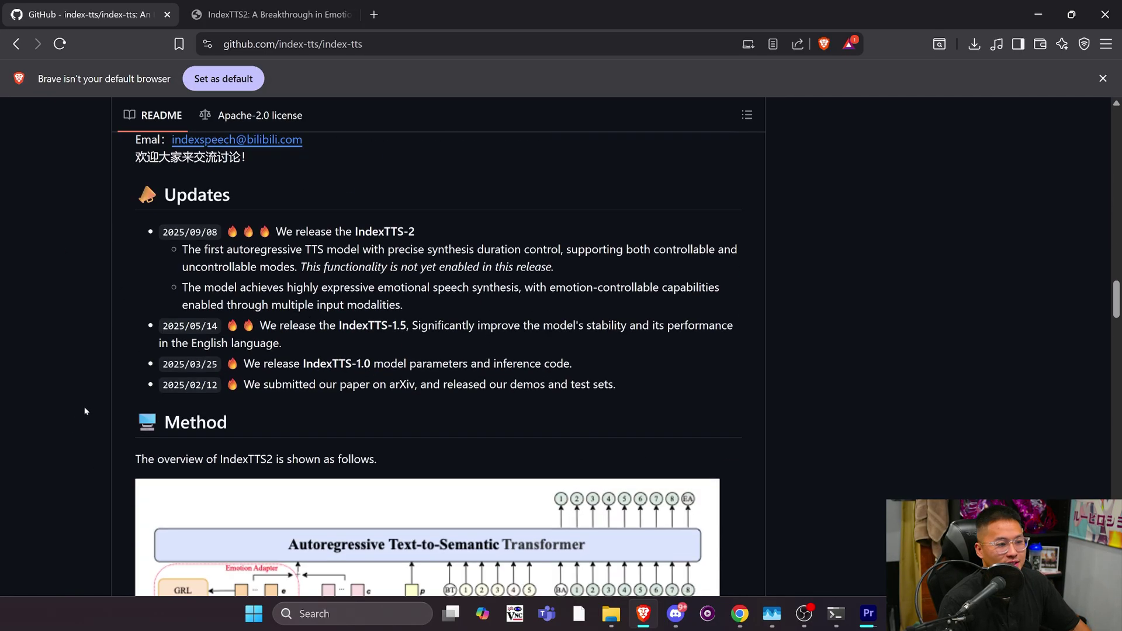
pyautogui.scroll(-14, 74, 370)
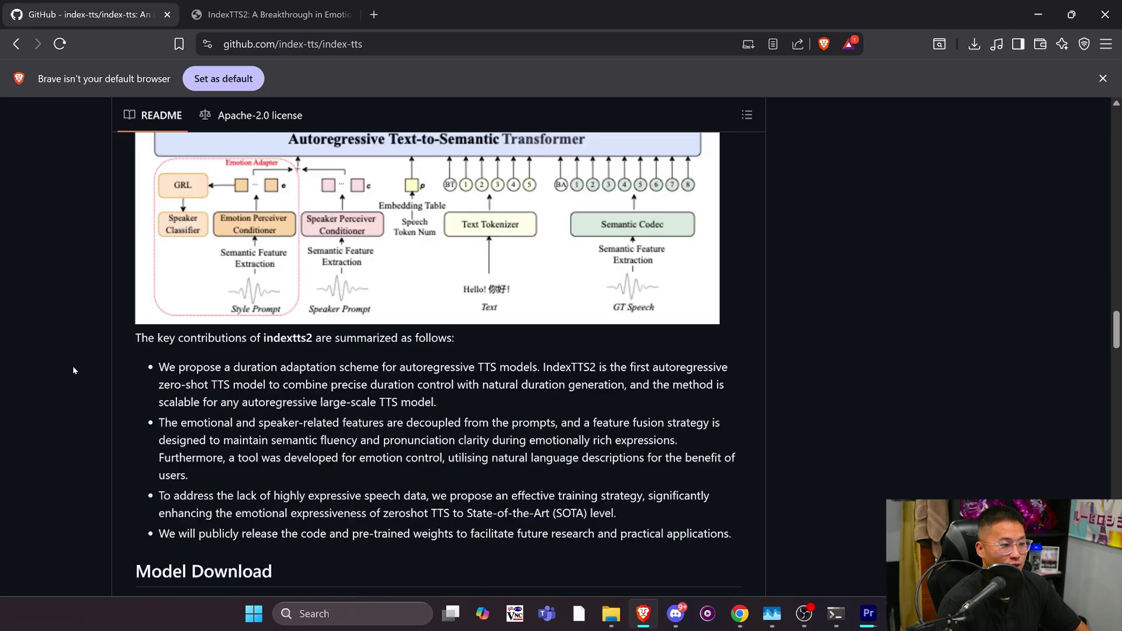
pyautogui.scroll(-6, 74, 370)
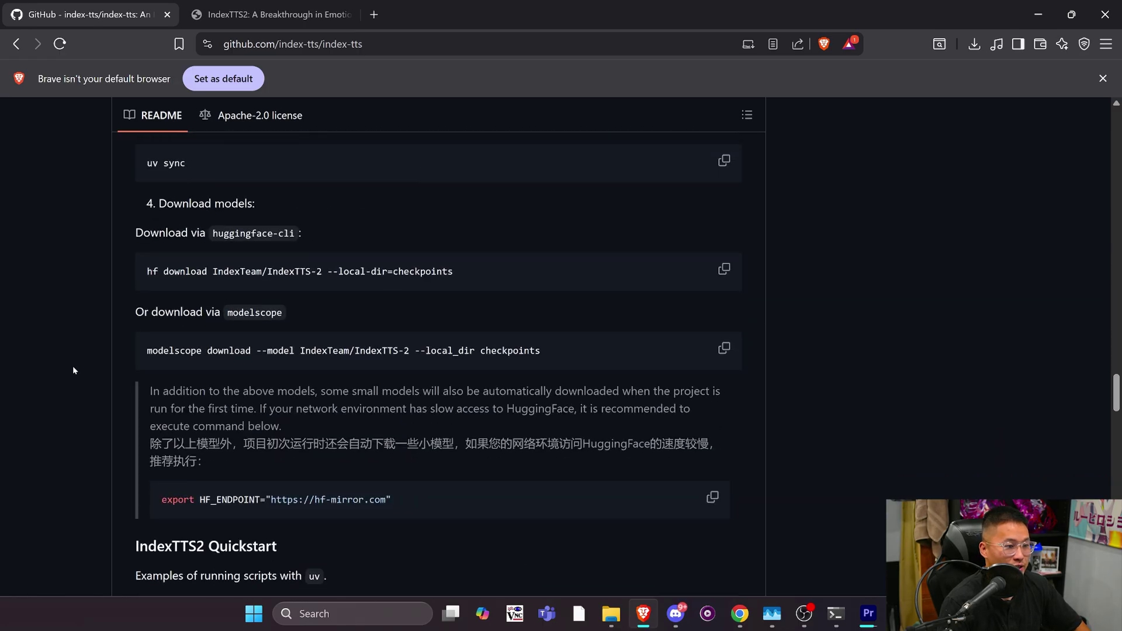
pyautogui.scroll(5, 74, 370)
pyautogui.moveTo(431, 303)
pyautogui.mouseDown()
pyautogui.moveTo(209, 318)
pyautogui.moveTo(146, 310)
pyautogui.mouseUp()
pyautogui.click(132, 308)
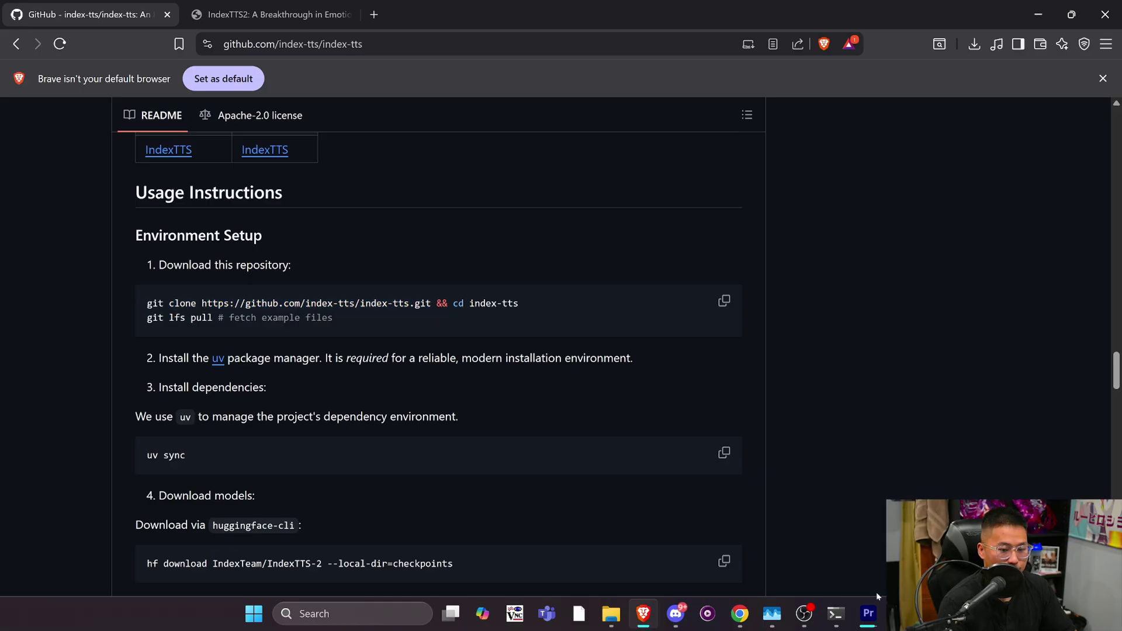
# Open a new PowerShell window over the MY_GITHUB_UPLOADS folder, then bring the GitHub README back
pyautogui.click(835, 615)
pyautogui.click(610, 613)
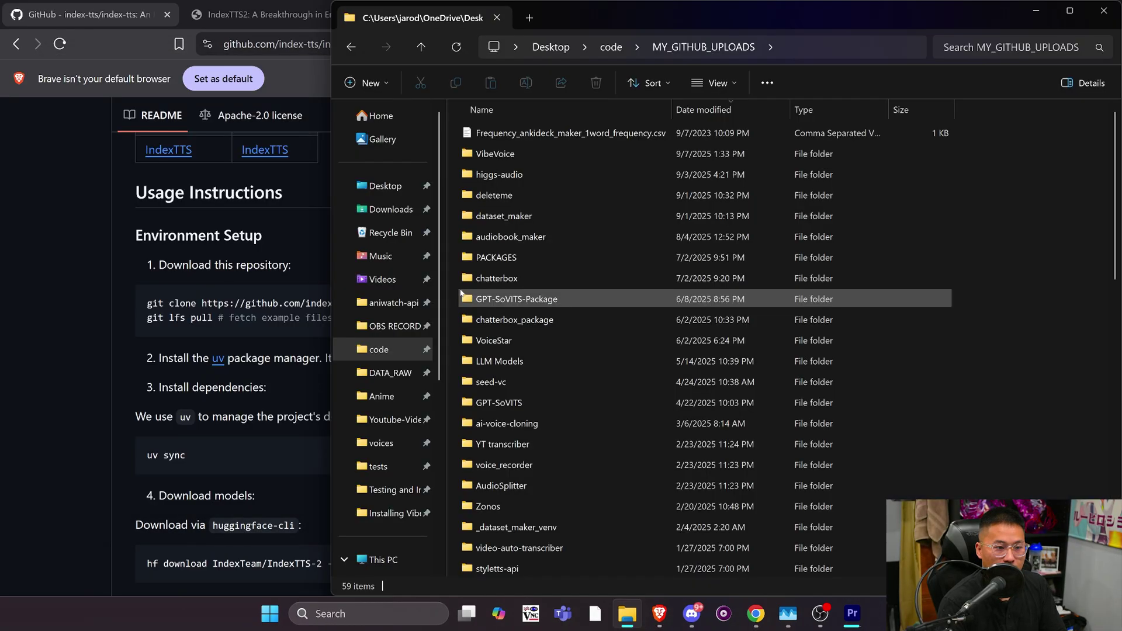
pyautogui.rightClick(471, 261)
pyautogui.click(485, 257)
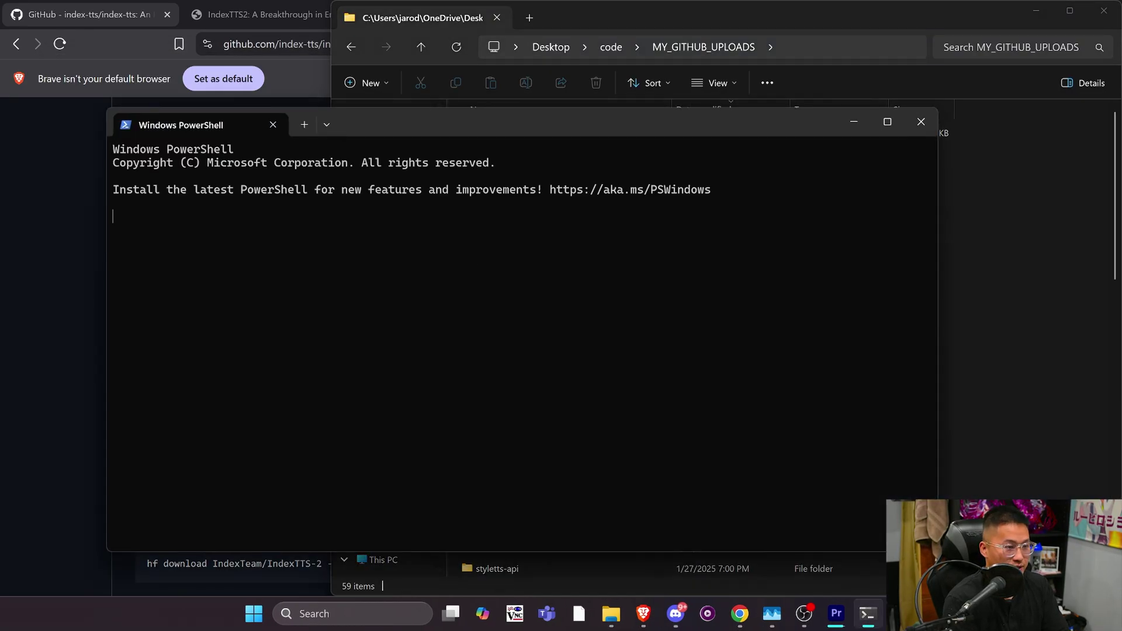
pyautogui.click(60, 357)
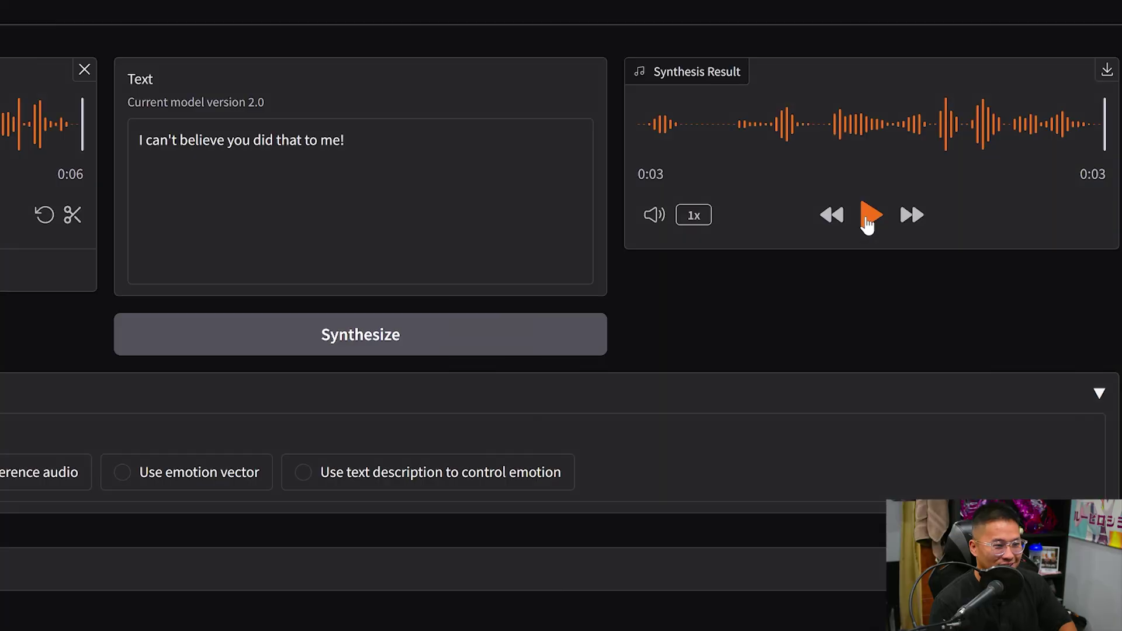
# Play the synthesized 'I can't believe you did that to me!' line, then the voice reference clip
pyautogui.click(907, 244)
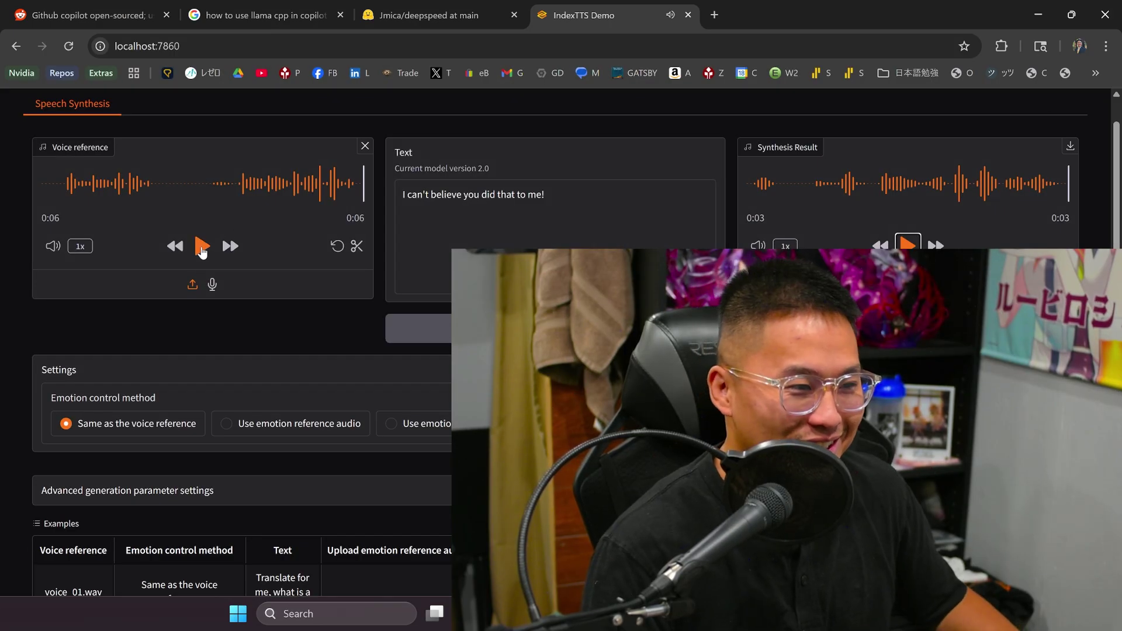
pyautogui.click(201, 248)
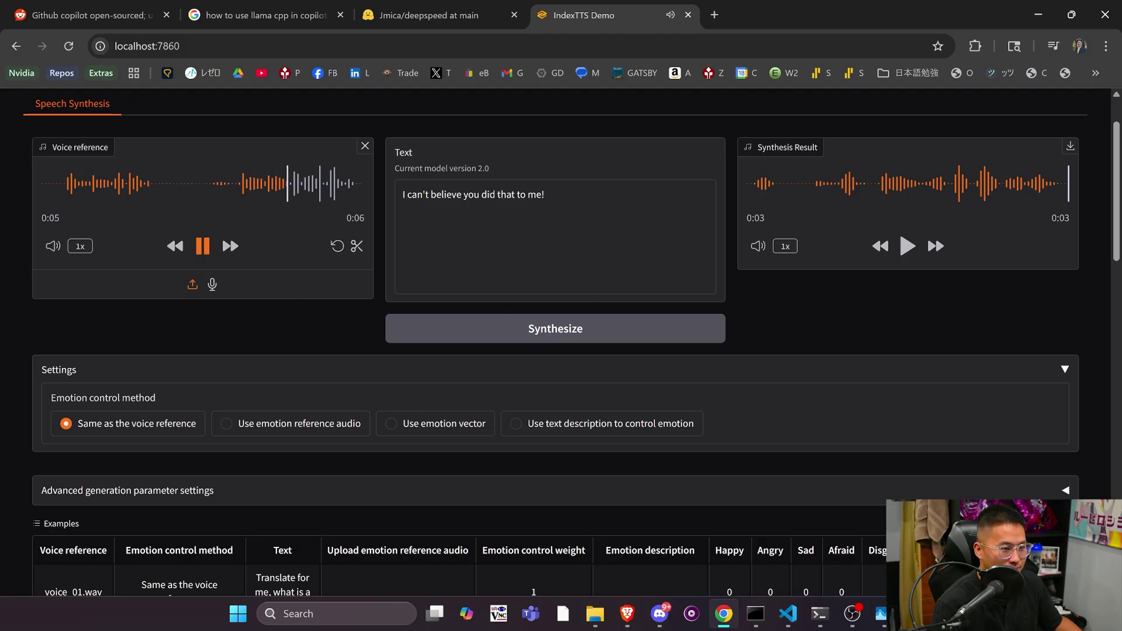
# Replace the text with 'This is so good, that I can't believe it!' and synthesize it
pyautogui.click(907, 246)
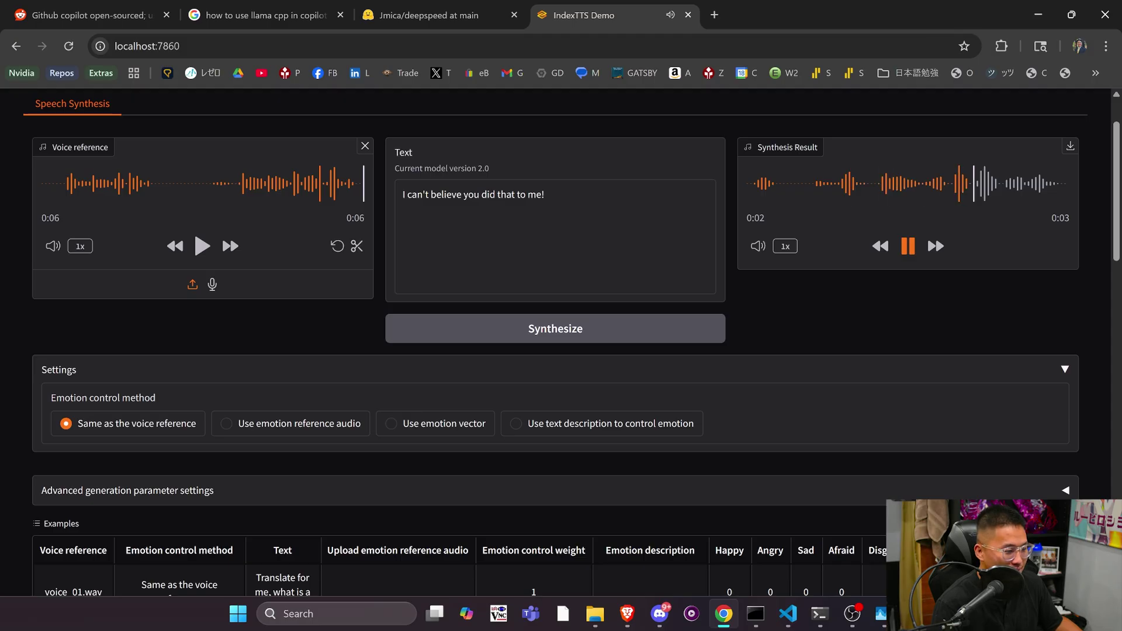
pyautogui.hotkey('ctrl', 'a')
pyautogui.write('Th')
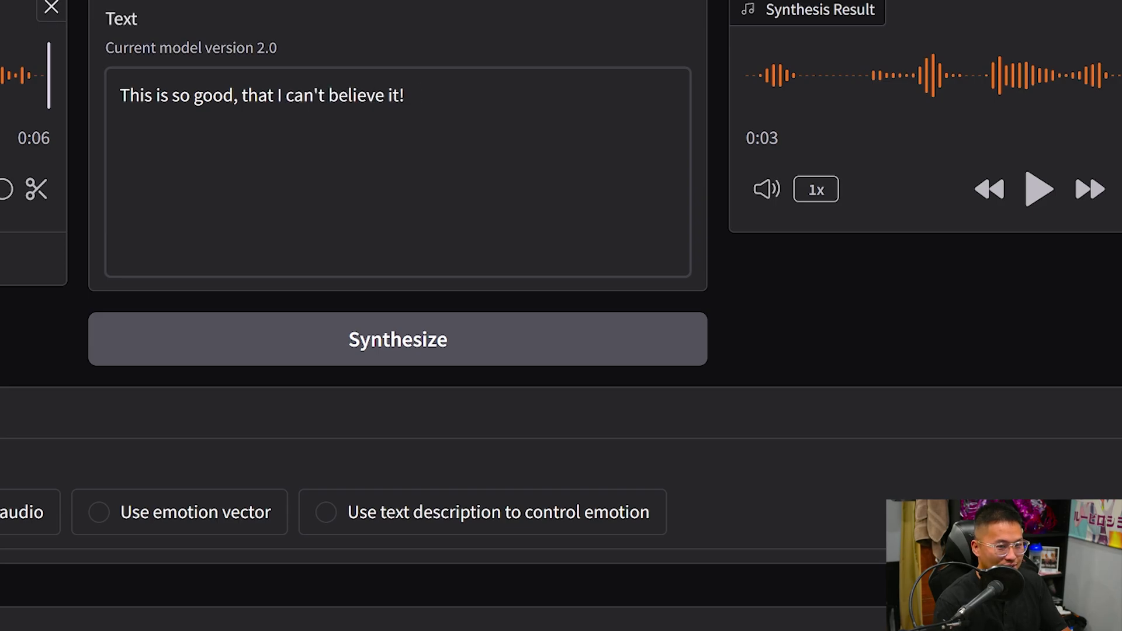
pyautogui.click(371, 331)
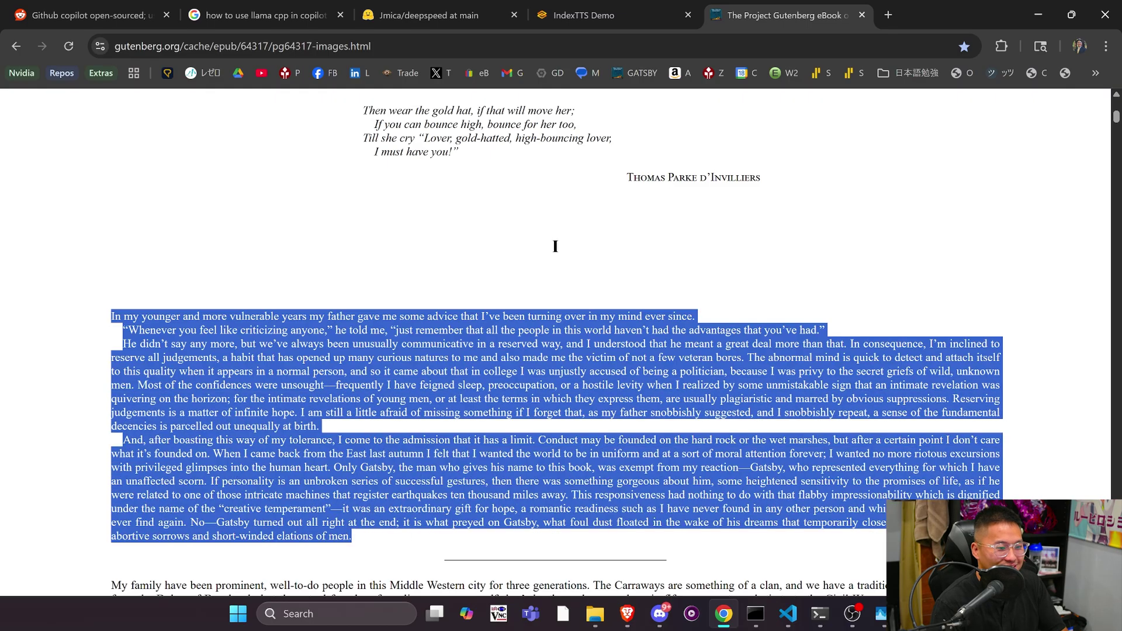
# Load Gatsby's opening paragraphs into the Text box for synthesis and switch to VS Code to monitor inference
pyautogui.click(584, 15)
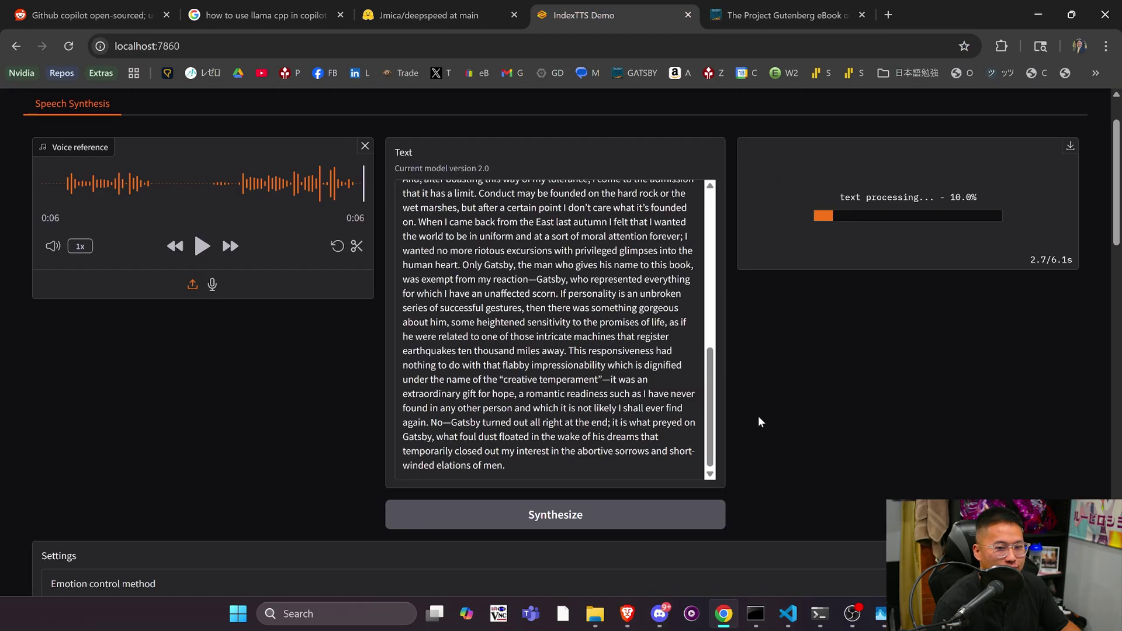
pyautogui.hotkey('ctrl', 'Home')
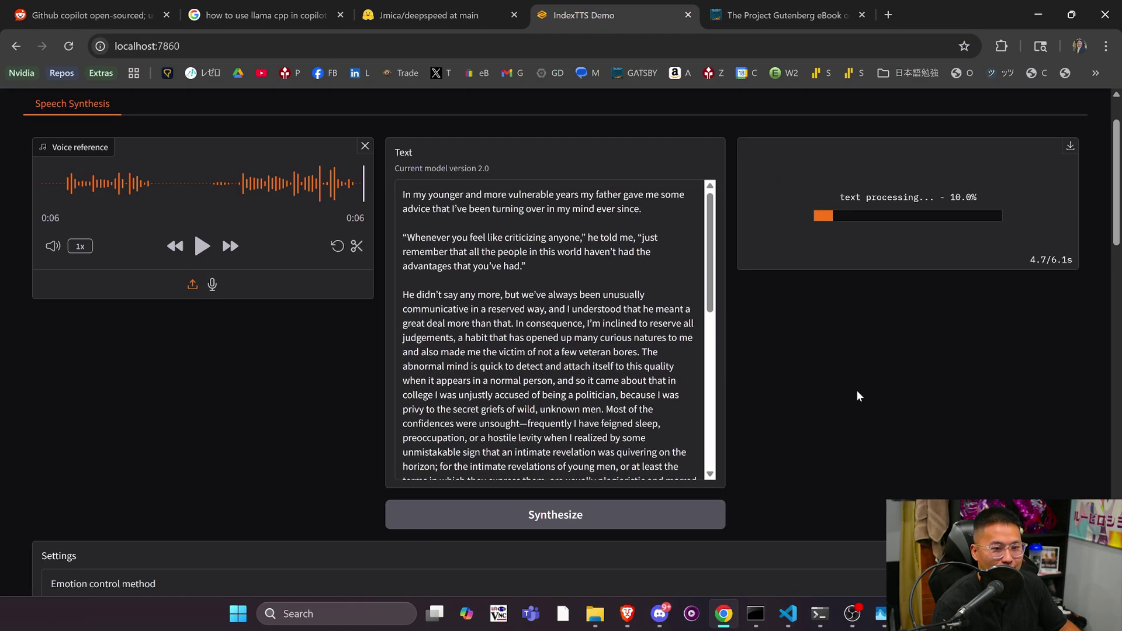
pyautogui.click(788, 614)
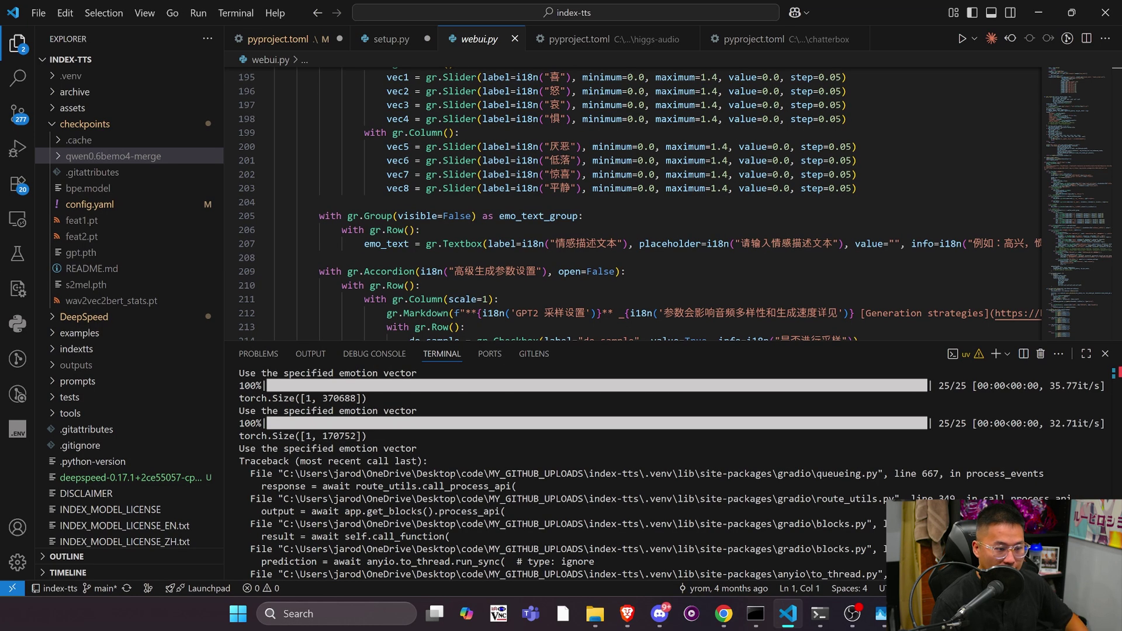
# Copy the CUDA illegal-instruction error lines from the VS Code terminal and return to the IndexTTS Demo page
pyautogui.moveTo(327, 436)
pyautogui.mouseDown()
pyautogui.moveTo(409, 576)
pyautogui.moveTo(484, 485)
pyautogui.mouseUp()
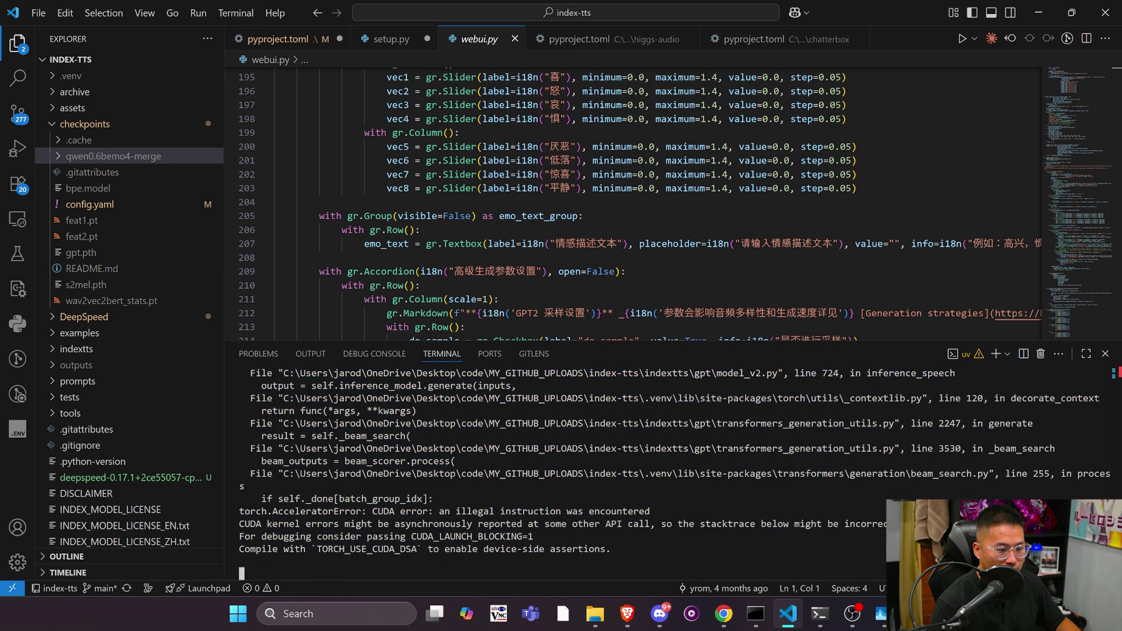
pyautogui.moveTo(628, 549)
pyautogui.mouseDown()
pyautogui.moveTo(409, 523)
pyautogui.moveTo(422, 511)
pyautogui.moveTo(316, 486)
pyautogui.mouseUp()
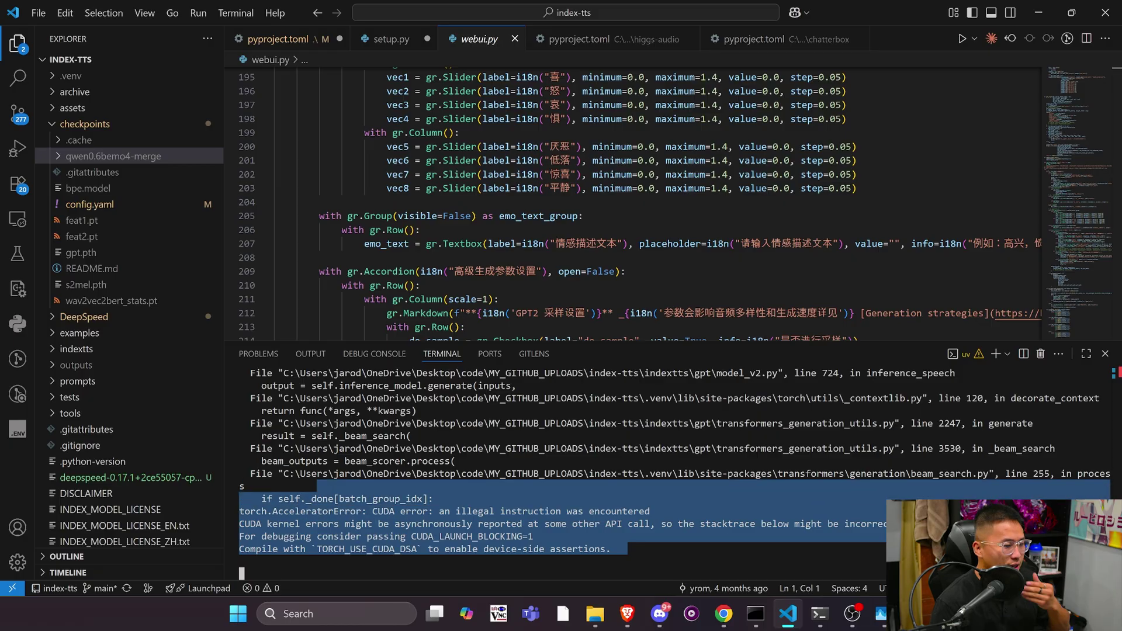
pyautogui.hotkey('ctrl', 'c')
pyautogui.hotkey('alt', 'Tab')
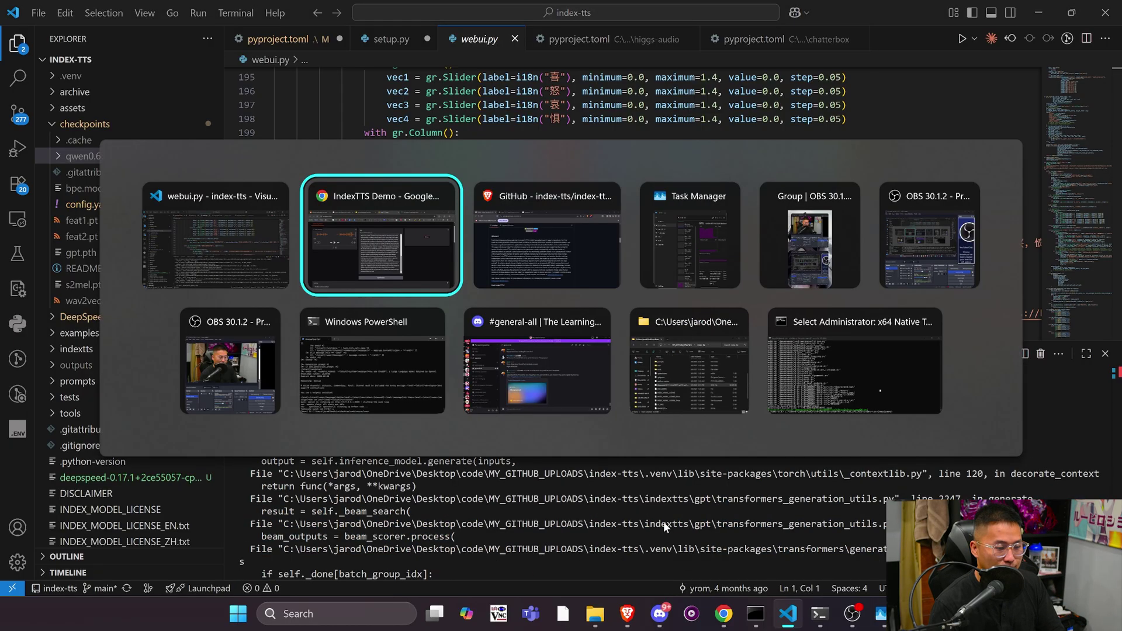
pyautogui.moveTo(505, 465)
pyautogui.mouseDown()
pyautogui.moveTo(491, 358)
pyautogui.moveTo(409, 230)
pyautogui.moveTo(414, 378)
pyautogui.moveTo(390, 297)
pyautogui.mouseUp()
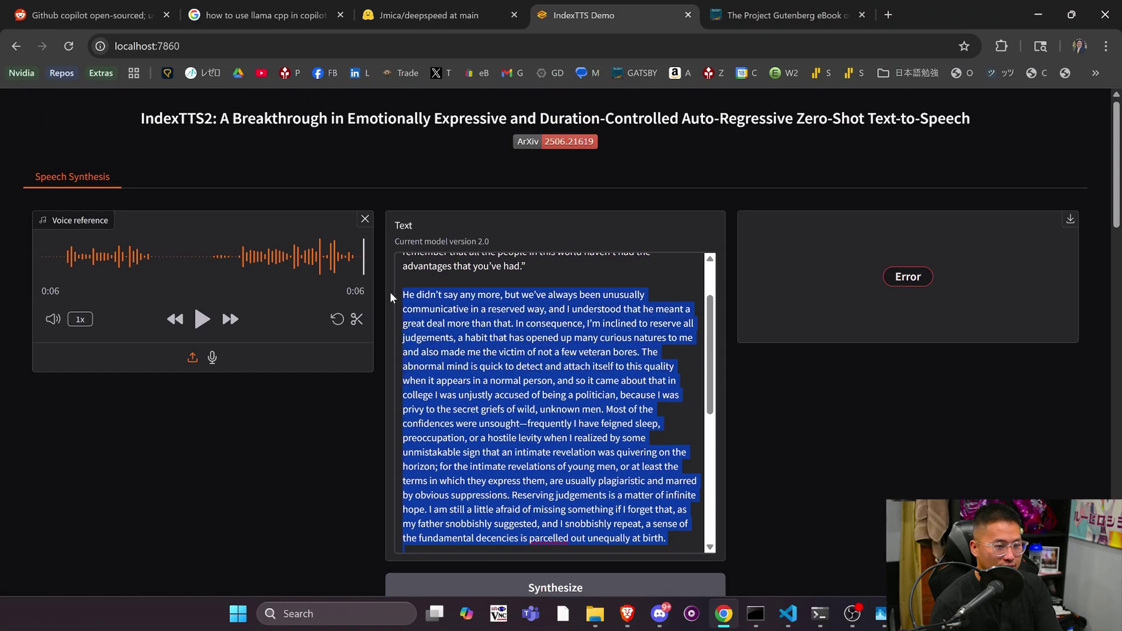
# Trim the passage to end at 'veteran bores.', synthesize it, and play the 35-second result
pyautogui.moveTo(402, 437)
pyautogui.mouseDown()
pyautogui.moveTo(585, 561)
pyautogui.moveTo(714, 608)
pyautogui.mouseUp()
pyautogui.scroll(10, 555, 350)
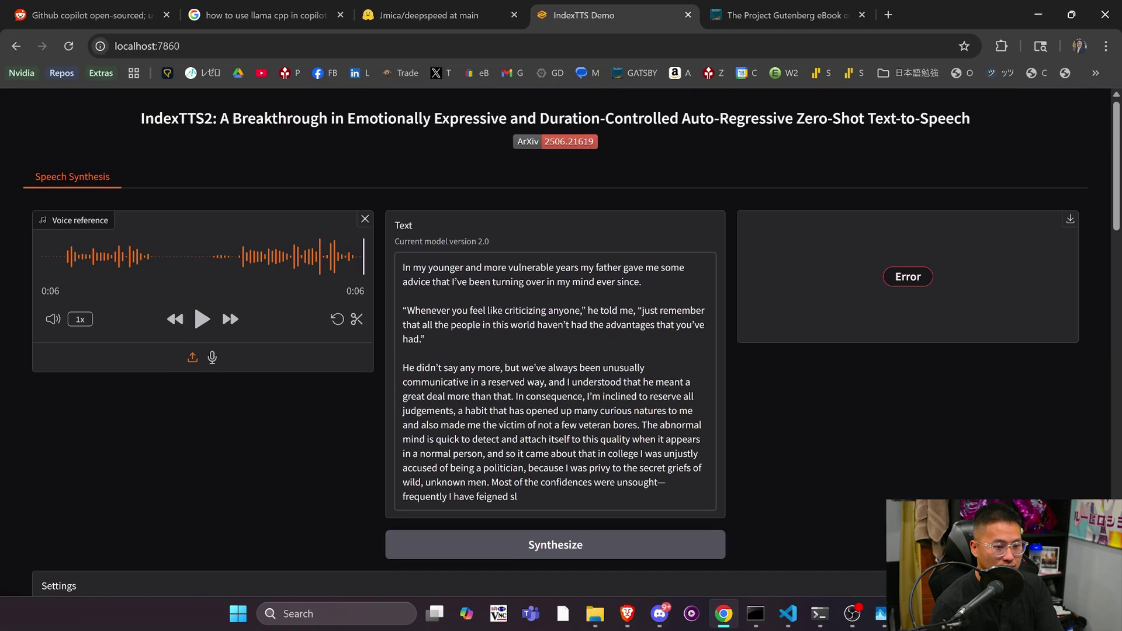
pyautogui.moveTo(517, 496)
pyautogui.mouseDown()
pyautogui.moveTo(585, 453)
pyautogui.moveTo(613, 410)
pyautogui.moveTo(641, 424)
pyautogui.mouseUp()
pyautogui.press('BackSpace')
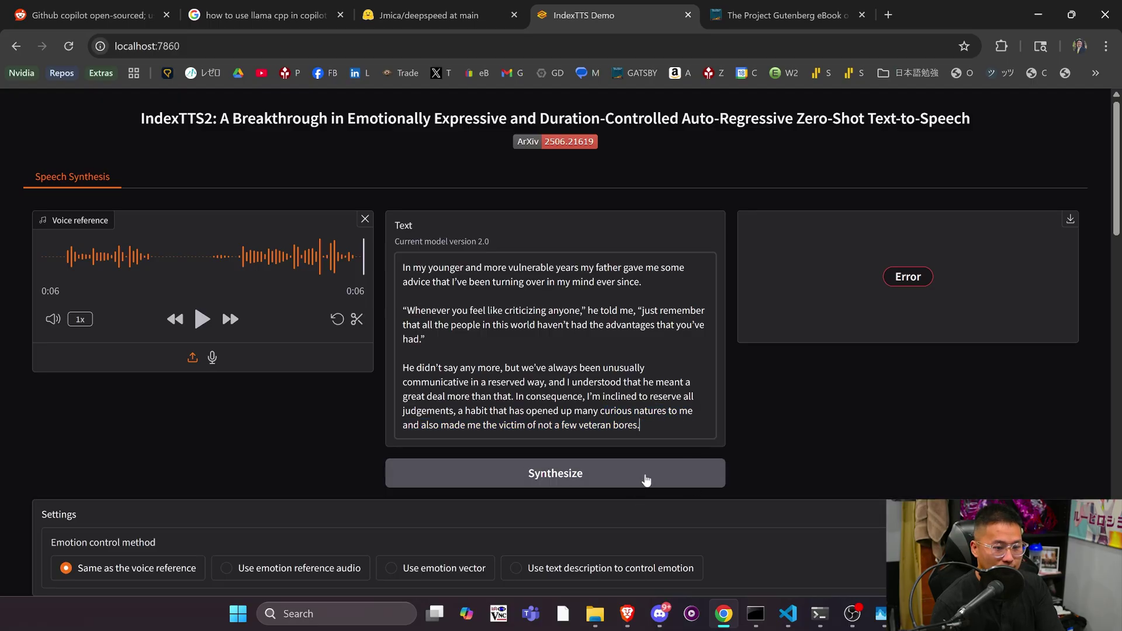
pyautogui.click(646, 479)
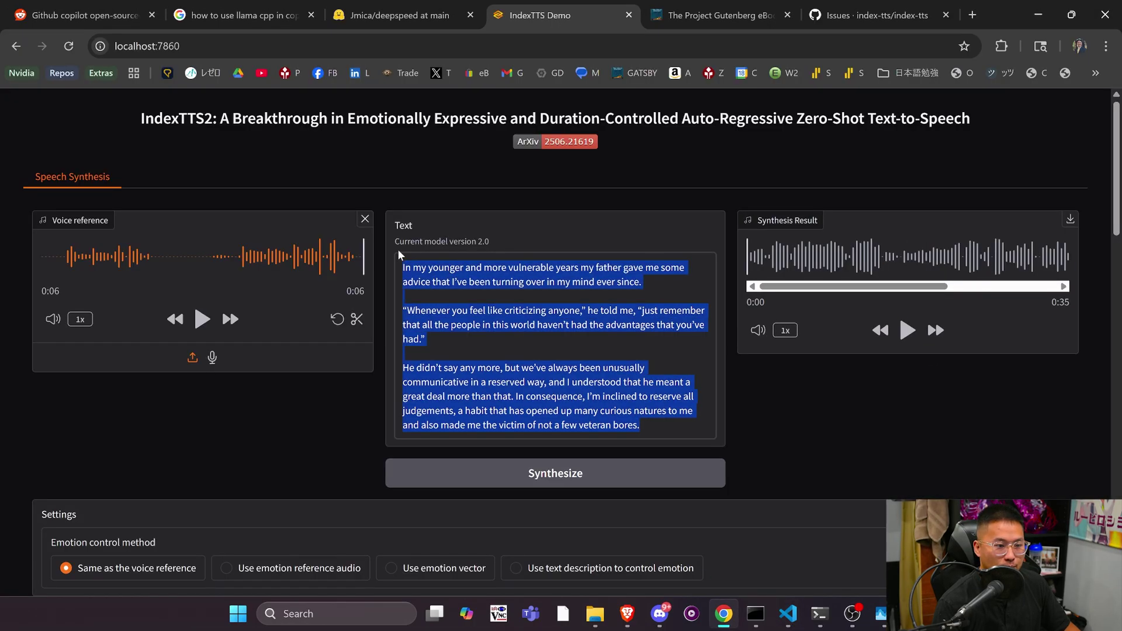
pyautogui.click(399, 255)
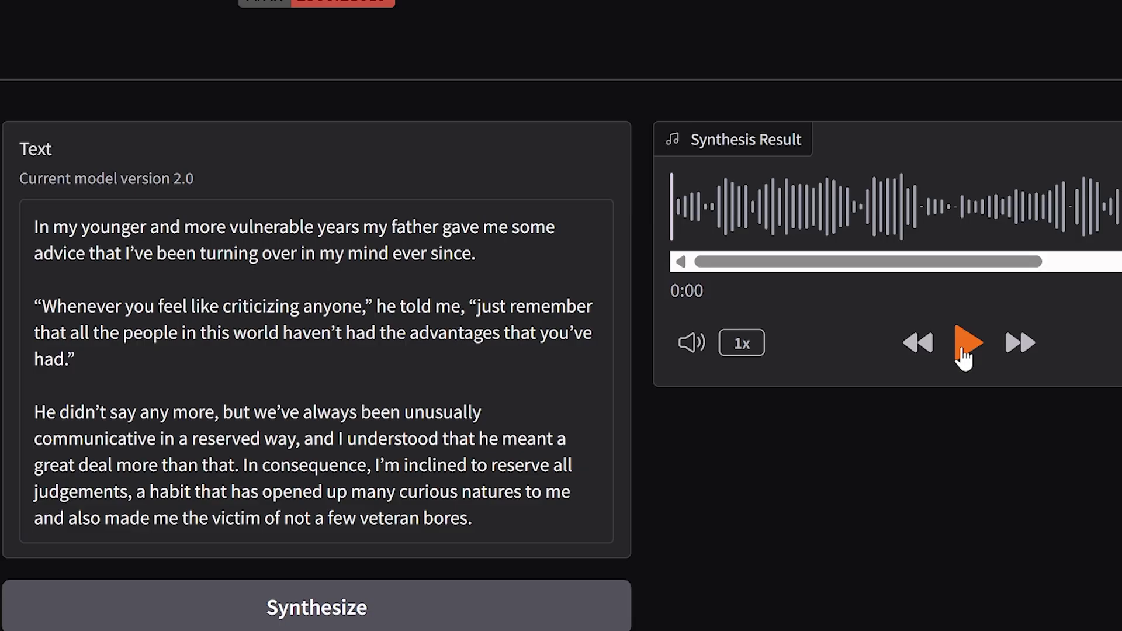
pyautogui.click(906, 331)
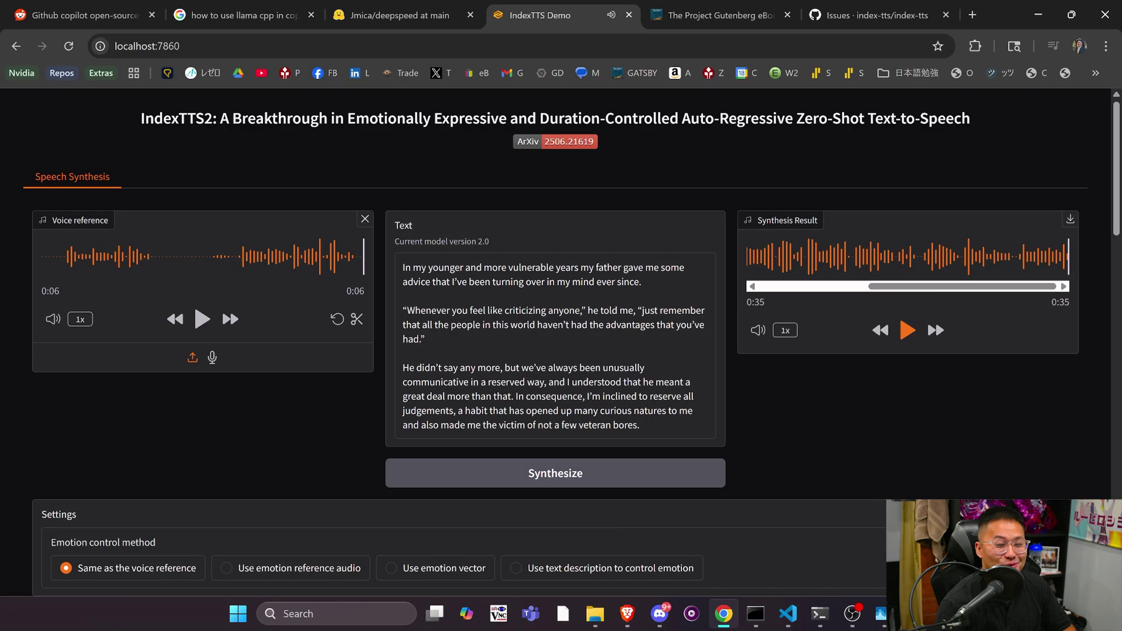
# Trim the text to Gatsby's opening sentence and load a different voice_prompts wav as reference
pyautogui.moveTo(640, 424); pyautogui.dragTo(403, 310)
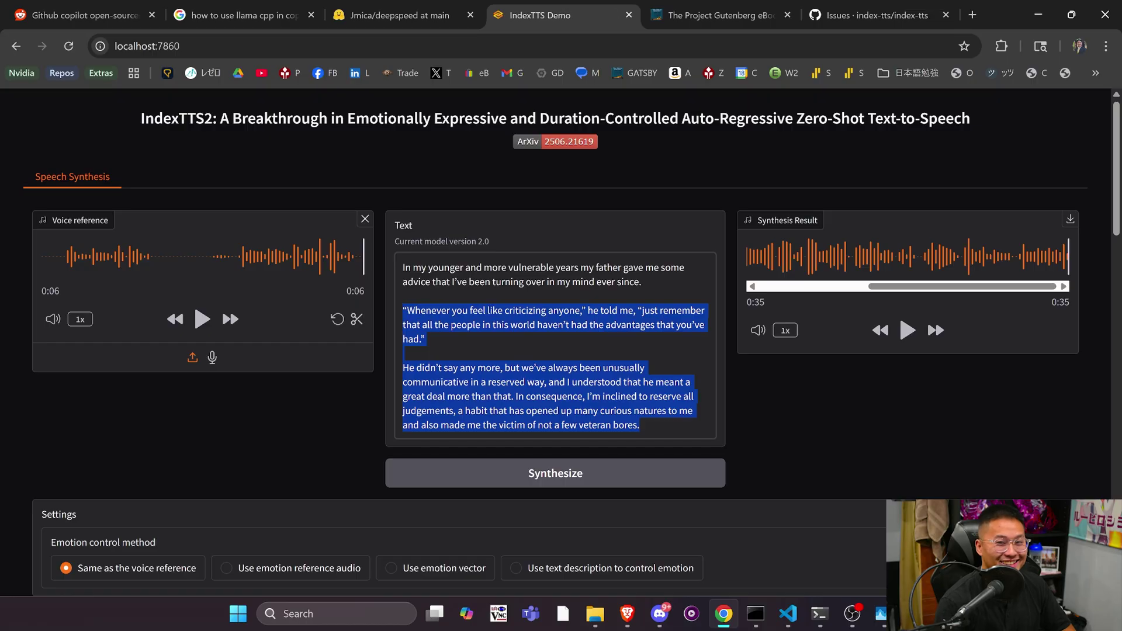
pyautogui.press('BackSpace')
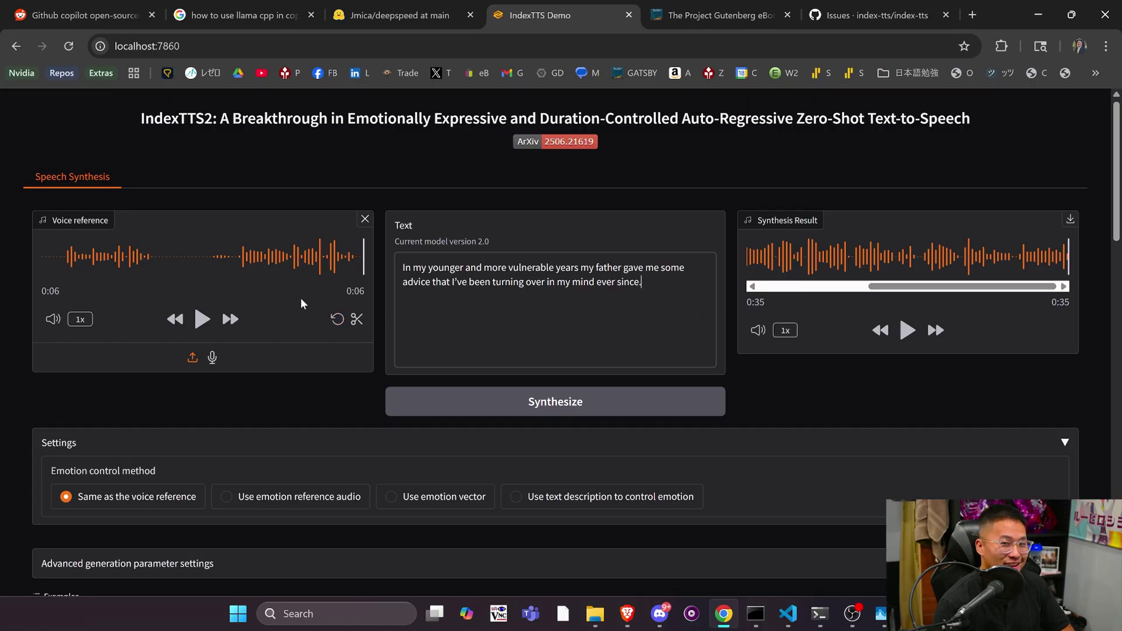
pyautogui.click(365, 220)
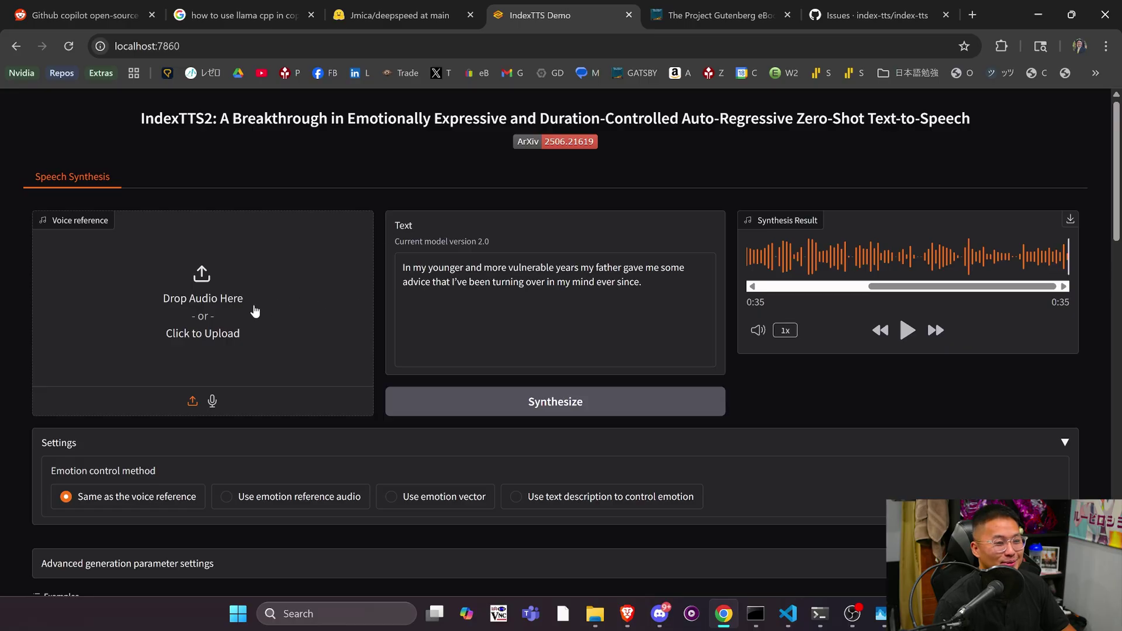
pyautogui.click(258, 299)
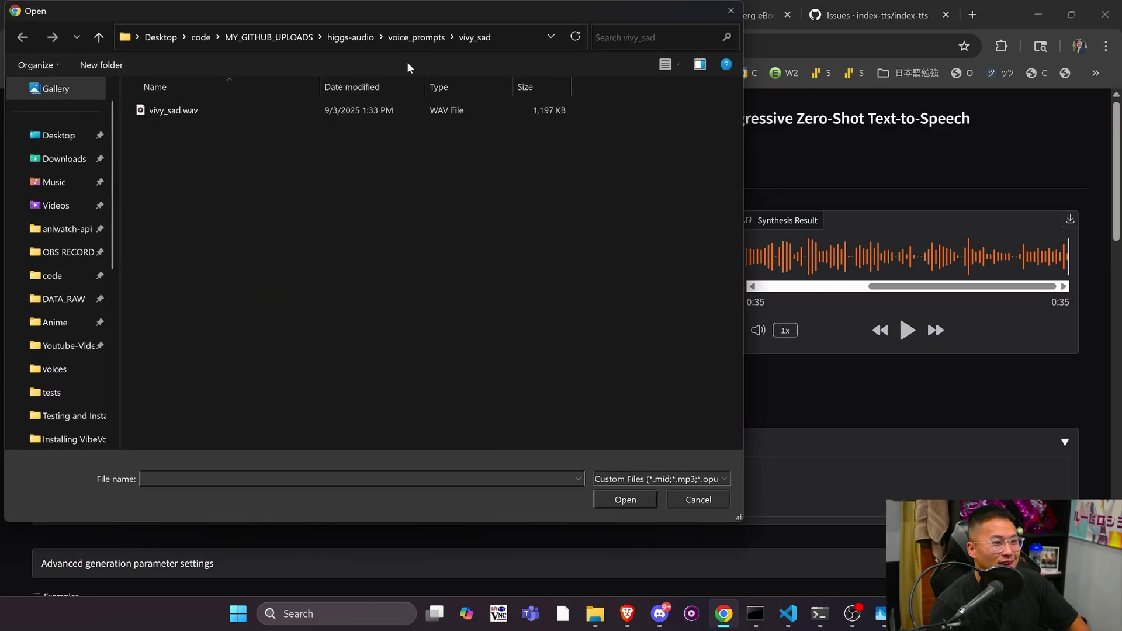
pyautogui.click(413, 37)
pyautogui.doubleClick(170, 439)
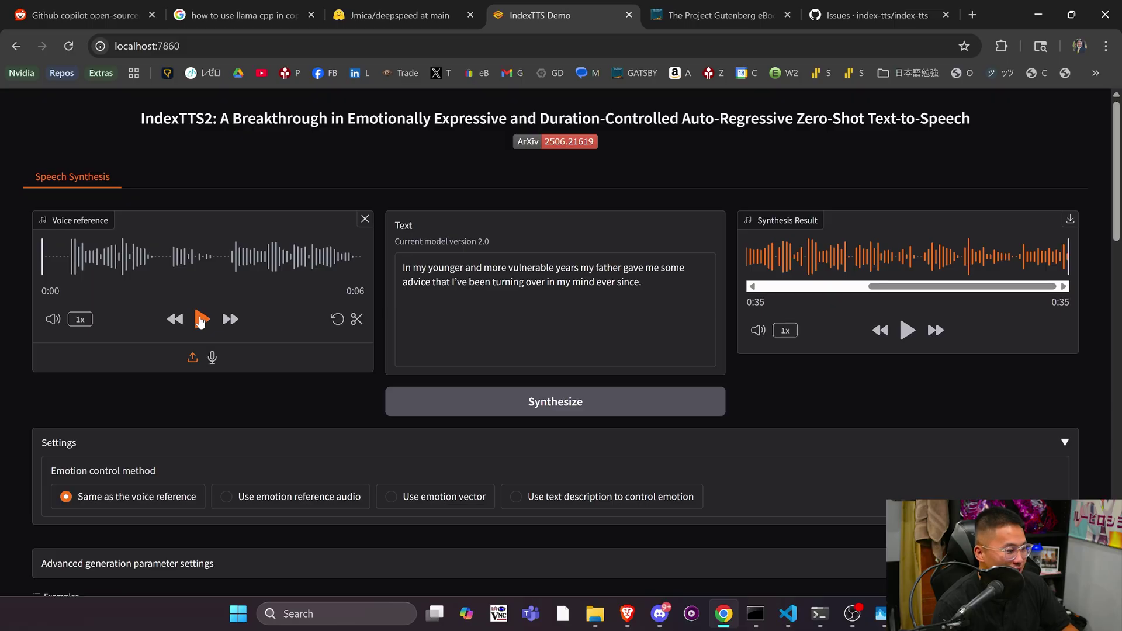
# Preview the new 6-second reference, then synthesize and play the opening sentence in that voice
pyautogui.click(200, 321)
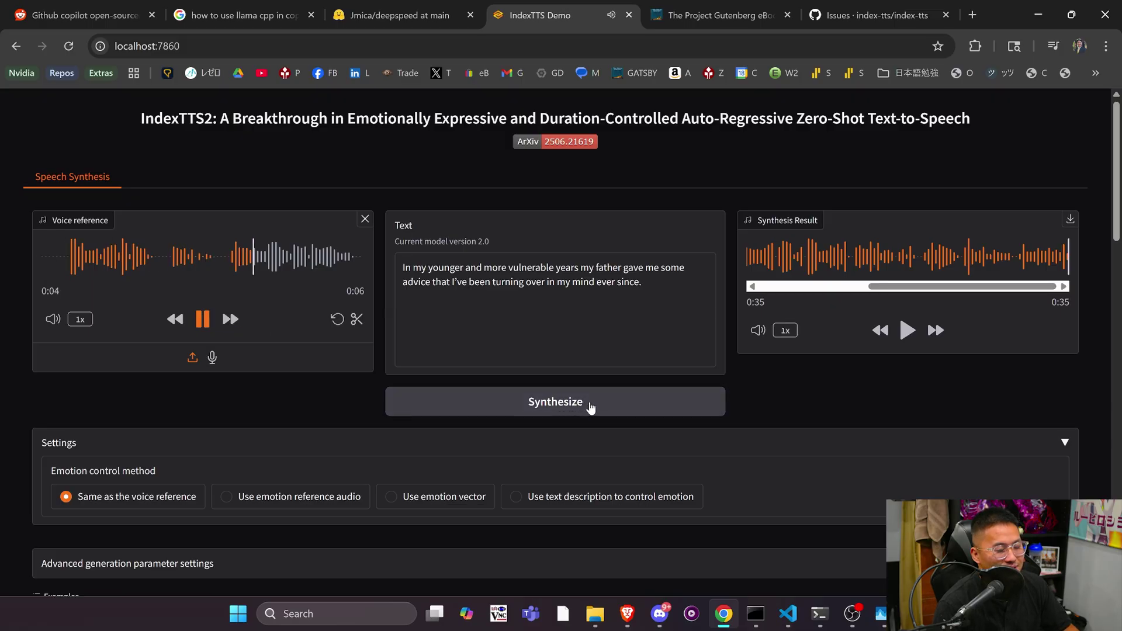
pyautogui.click(603, 405)
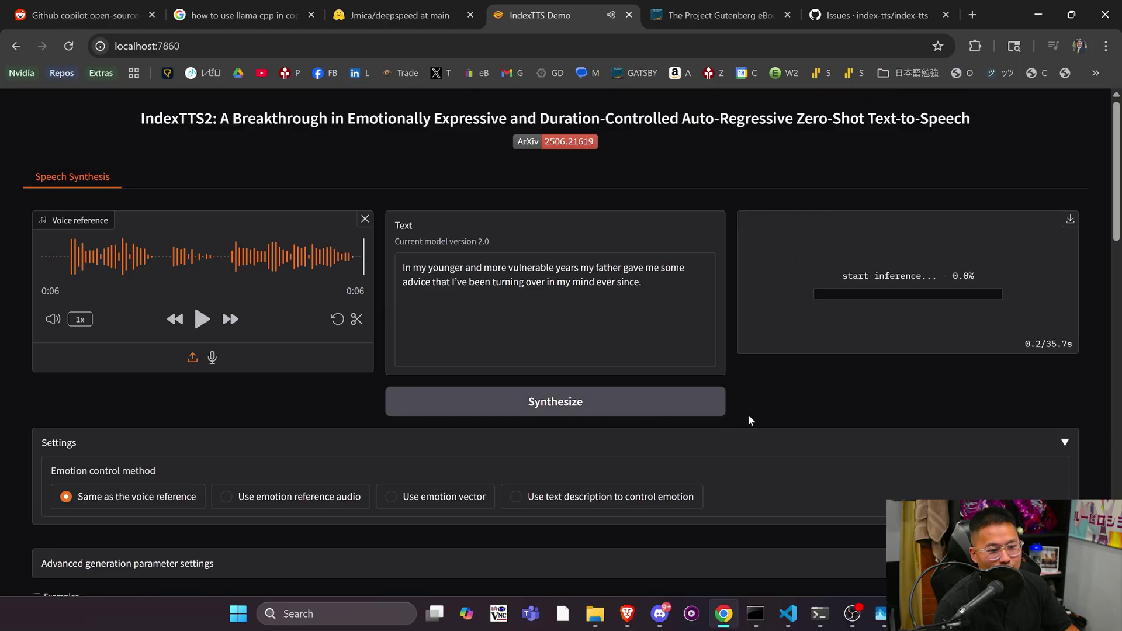
pyautogui.click(905, 321)
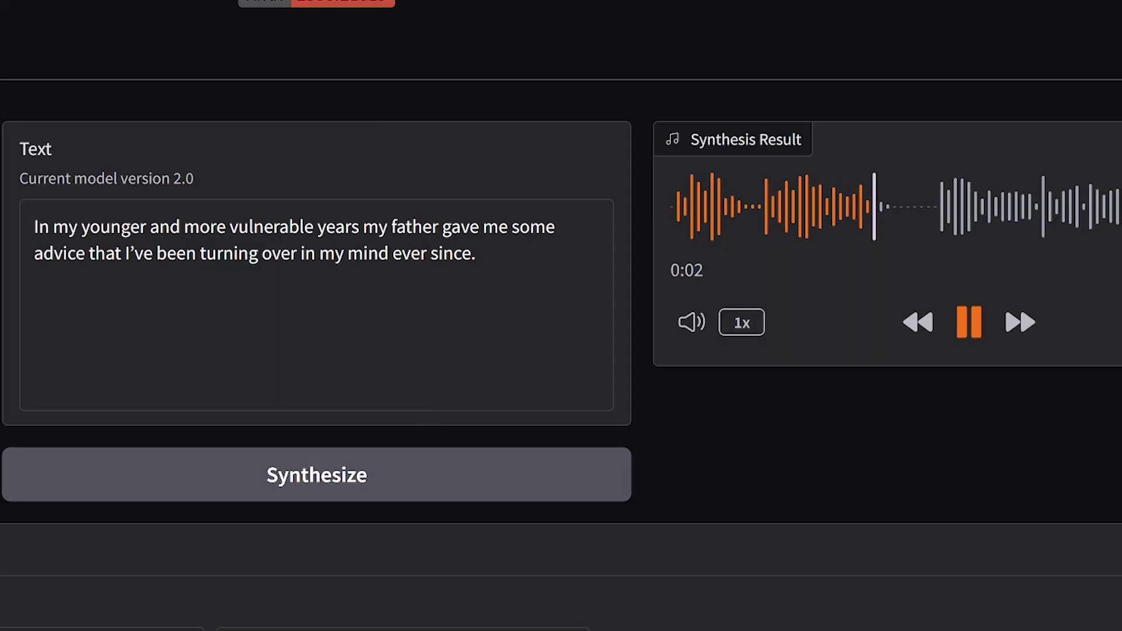
pyautogui.click(419, 403)
# Replace the text with "I can't believe you would even consider that!", synthesize it and play the result
pyautogui.hotkey('ctrl', 'a')
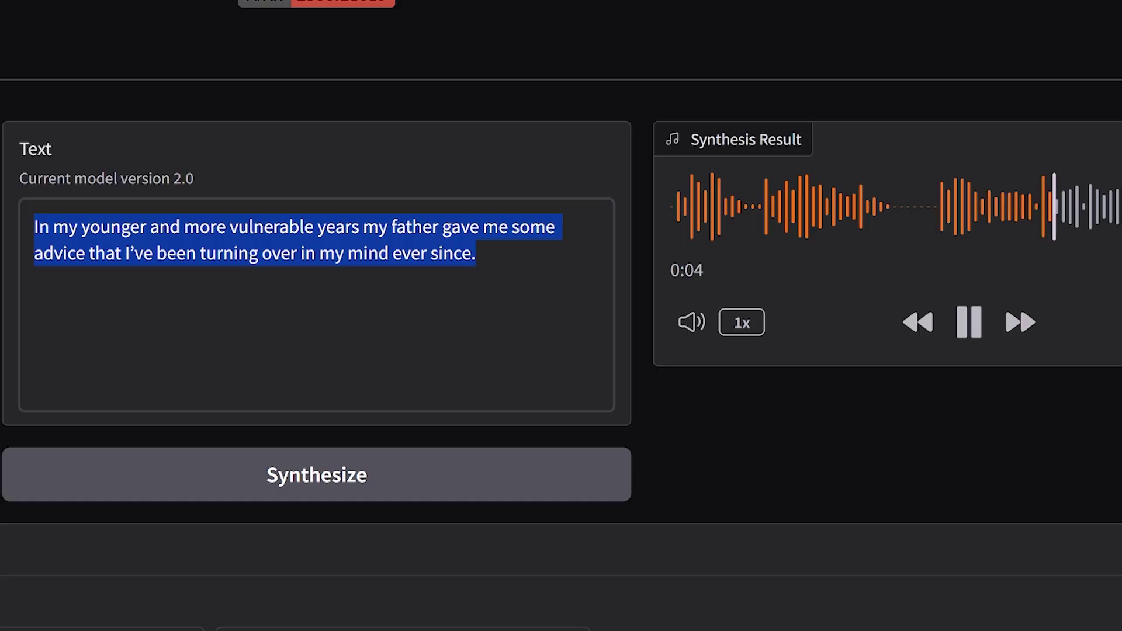
pyautogui.write("I can't believe ")
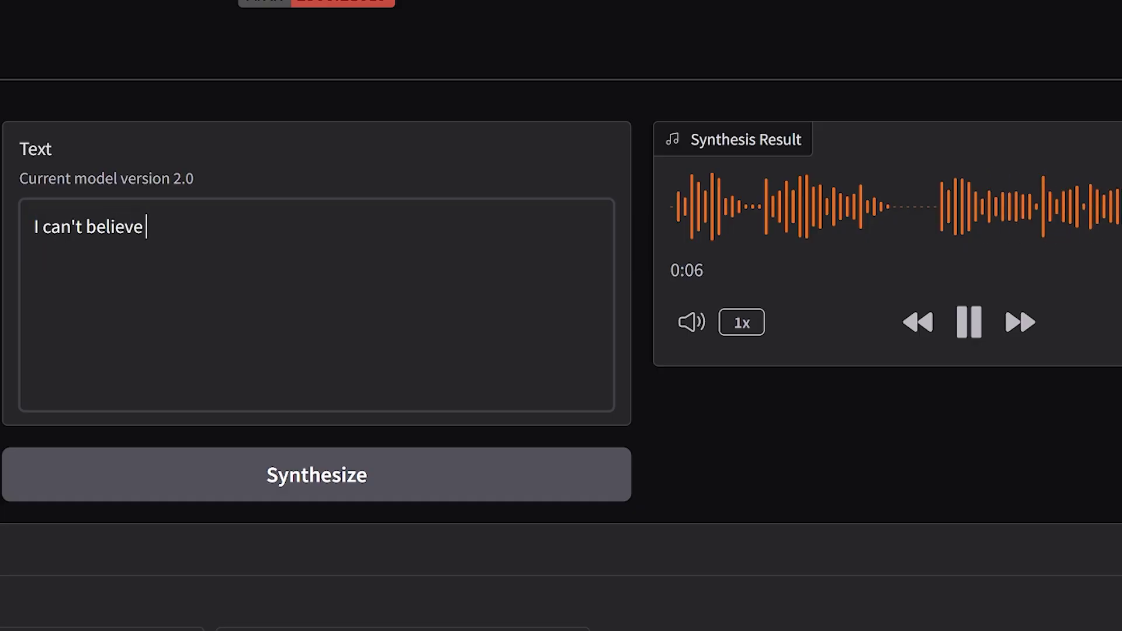
pyautogui.write('you would even consider that!')
pyautogui.click(573, 403)
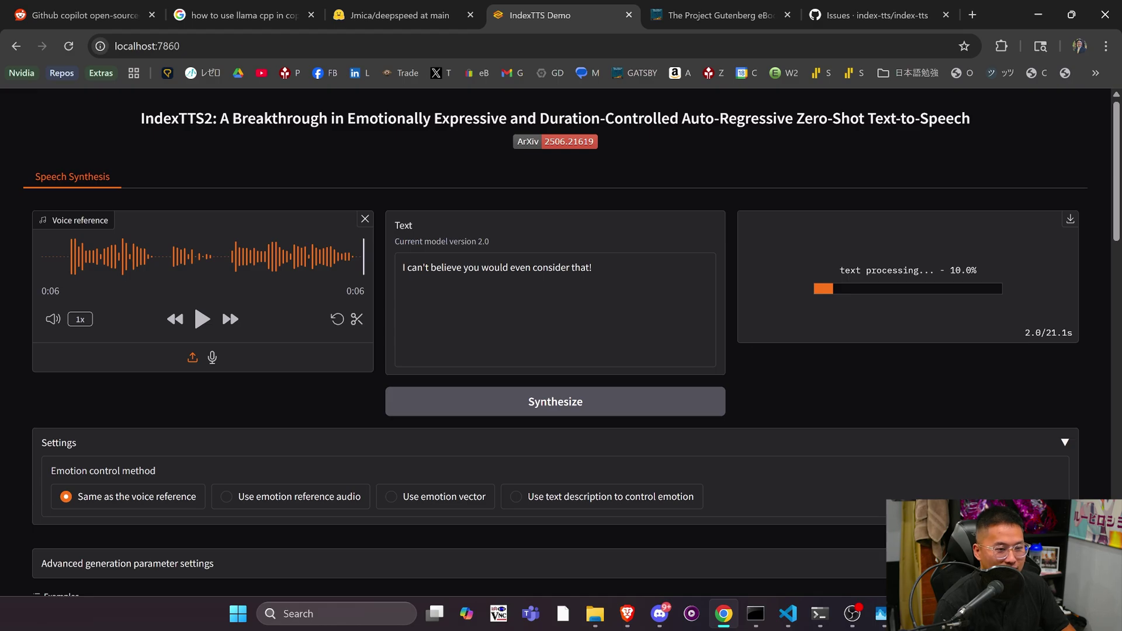
pyautogui.click(907, 319)
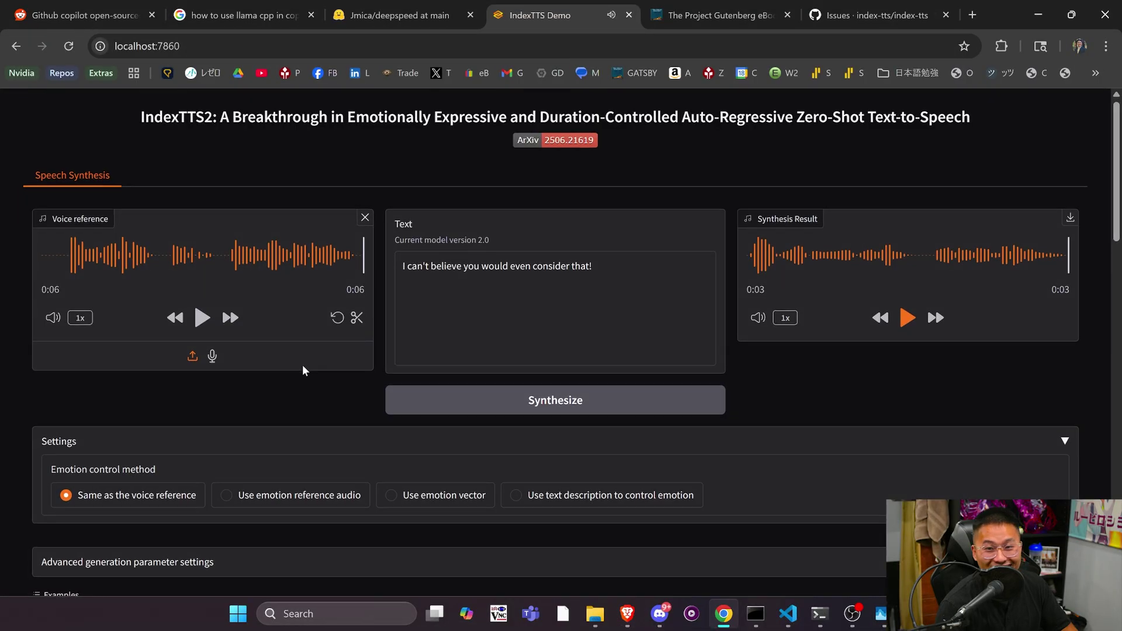
# Browse the Examples and keep emotion control on Same as the voice reference
pyautogui.scroll(-8, 303, 368)
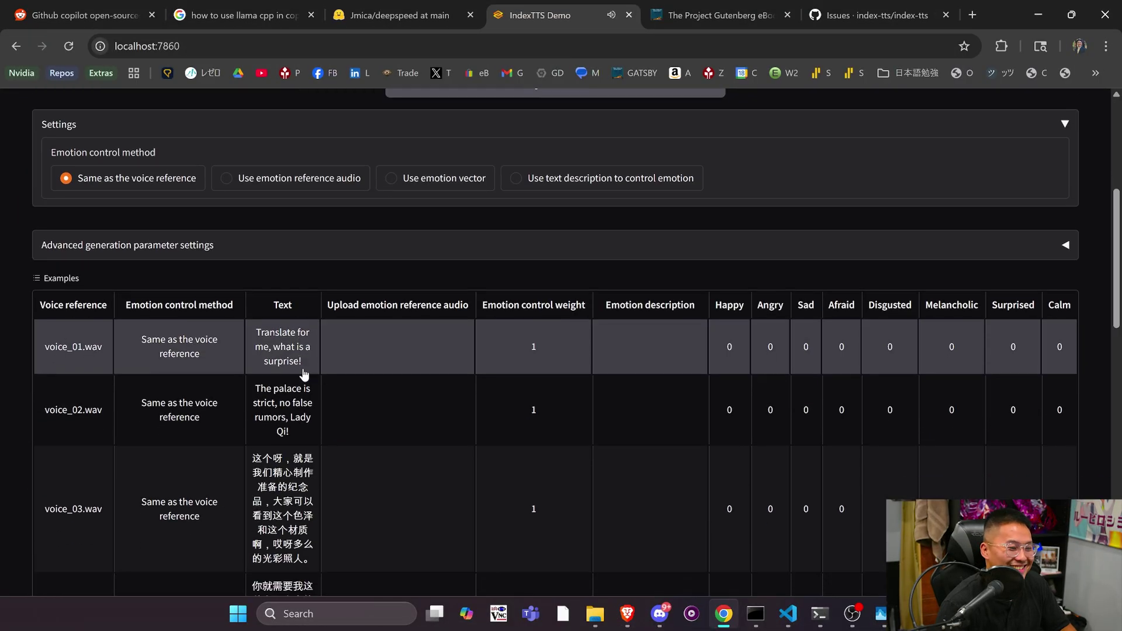
pyautogui.scroll(-10, 304, 374)
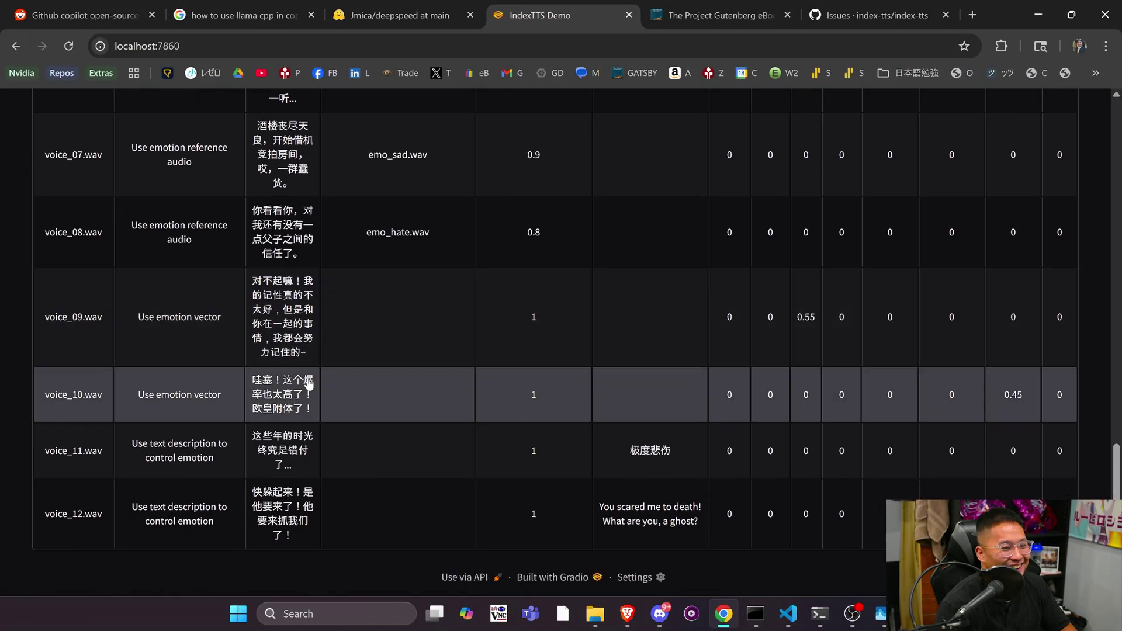
pyautogui.scroll(18, 329, 411)
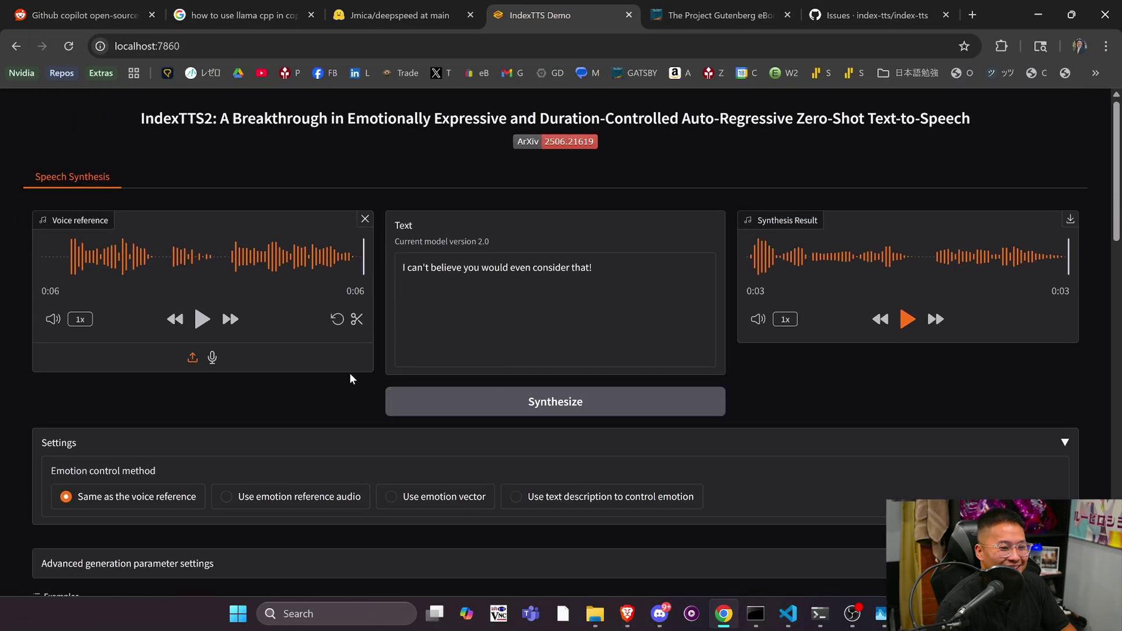
pyautogui.click(246, 506)
pyautogui.click(165, 494)
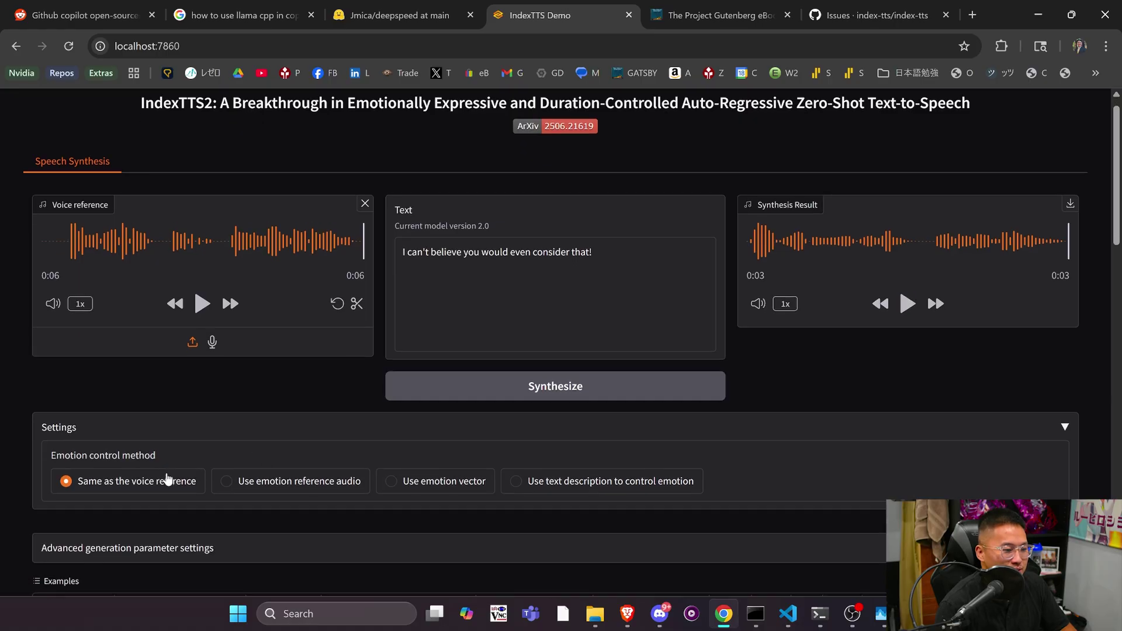
# Expand Advanced generation parameter settings and review the sampling and sentence segmentation options
pyautogui.scroll(-4, 333, 315)
pyautogui.click(351, 340)
pyautogui.scroll(-3, 511, 303)
pyautogui.scroll(-1, 416, 311)
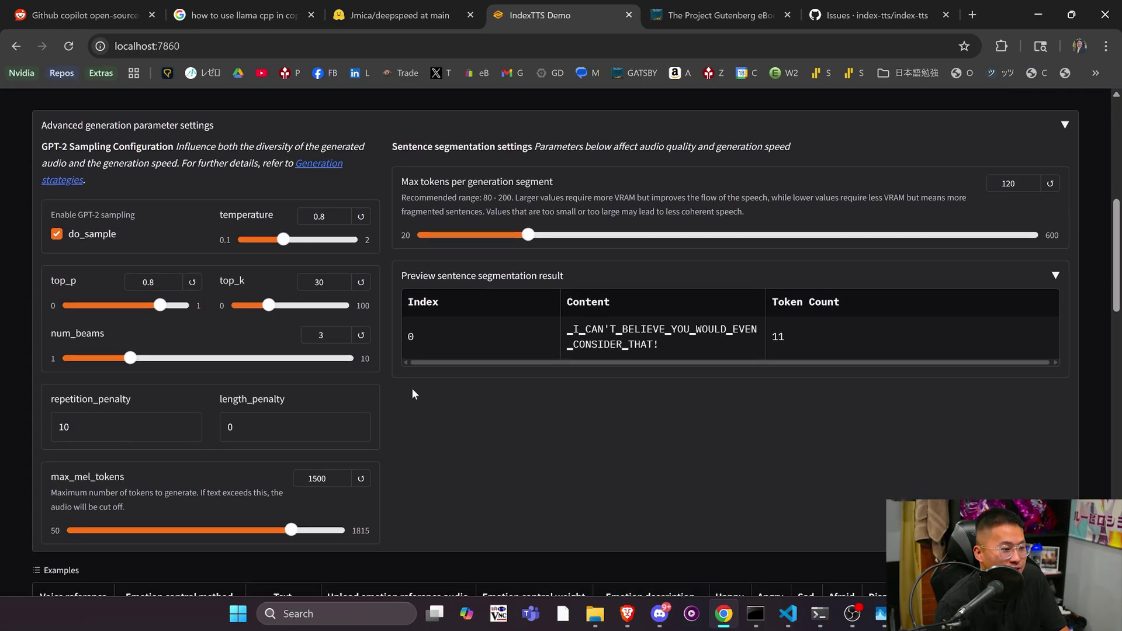
pyautogui.scroll(2, 444, 437)
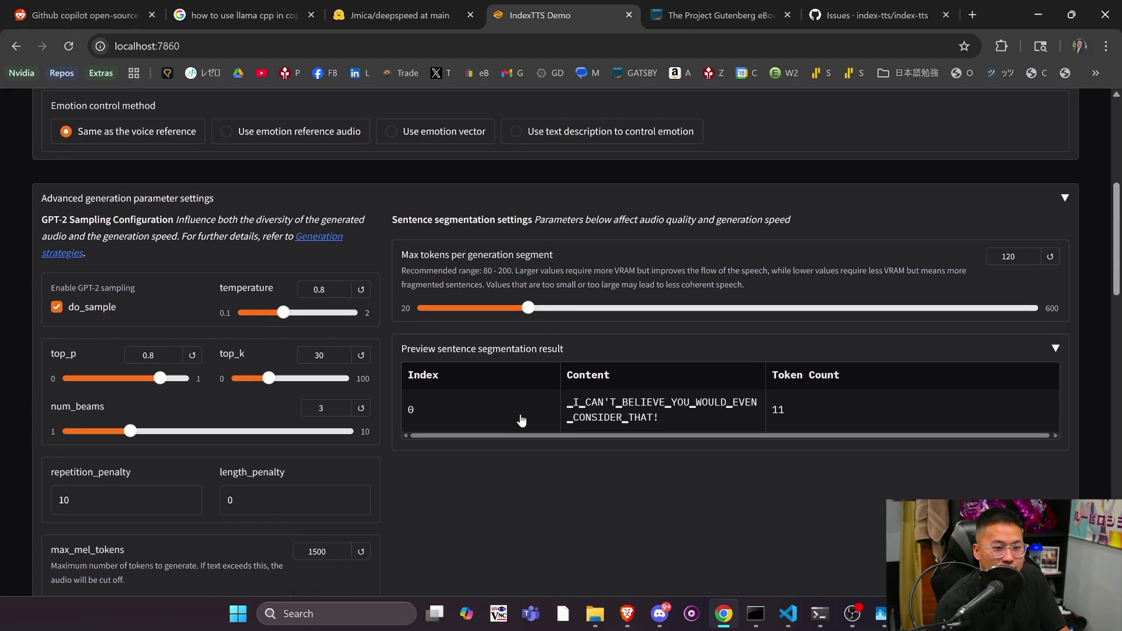
pyautogui.scroll(-3, 403, 438)
pyautogui.scroll(2, 388, 436)
pyautogui.scroll(5, 387, 436)
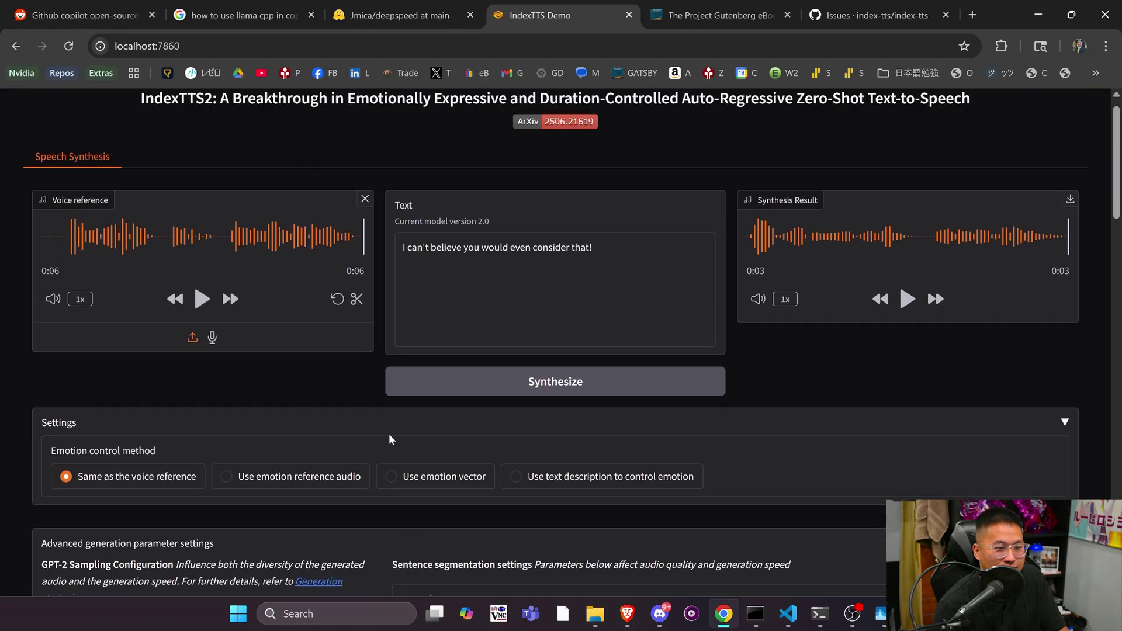
# Clear the text box and voice reference, then play the 8-second synthesis result
pyautogui.hotkey('ctrl', 'a')
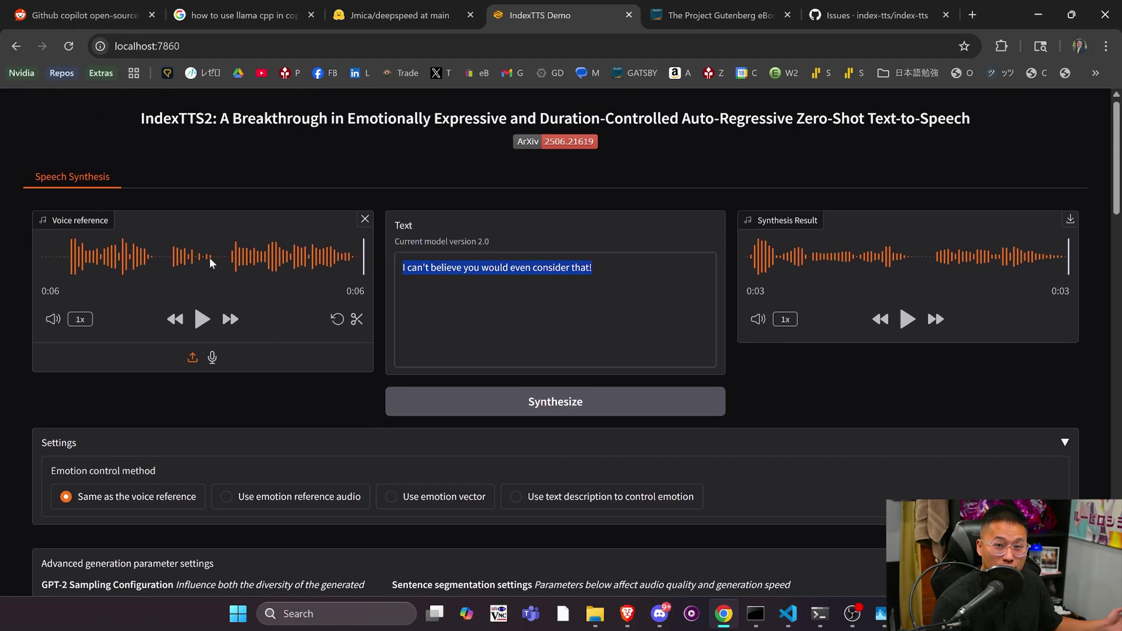
pyautogui.press('BackSpace')
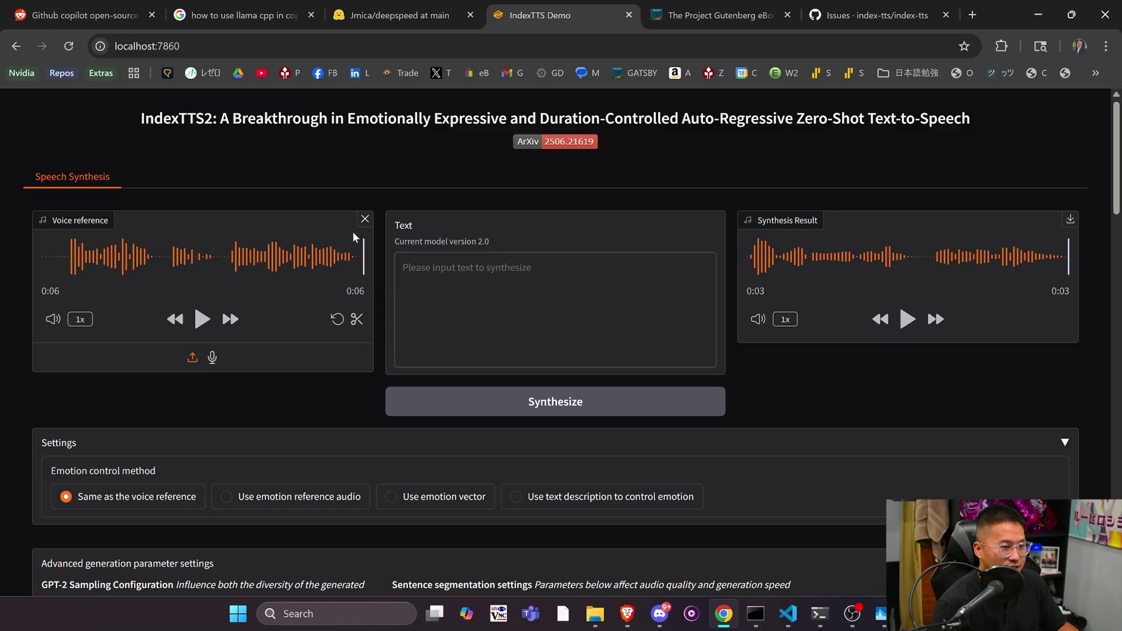
pyautogui.click(364, 219)
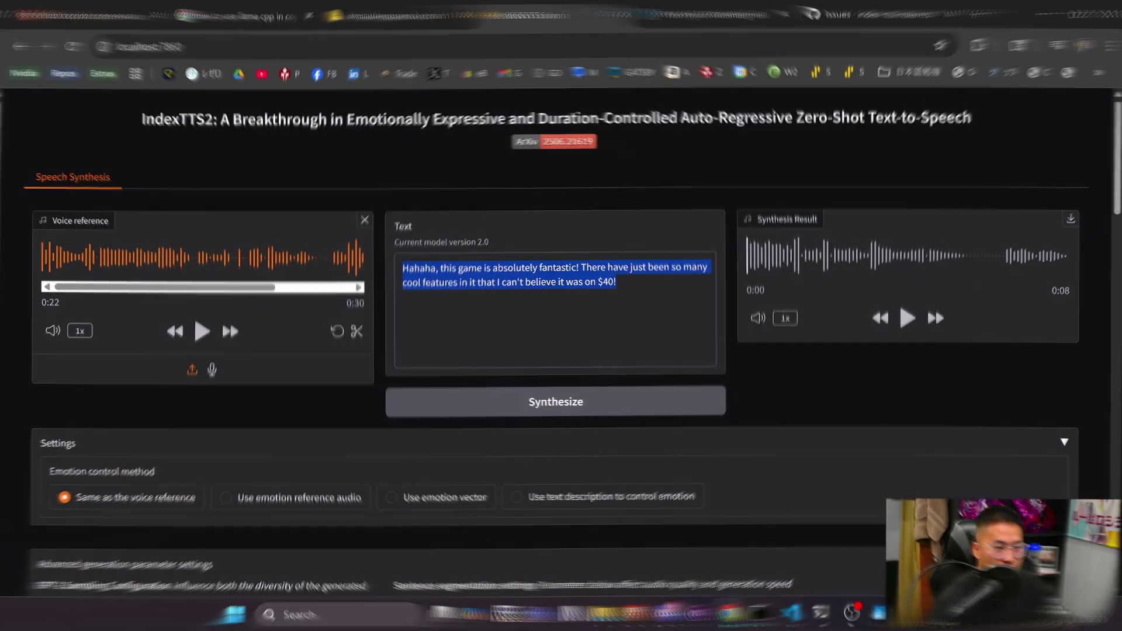
pyautogui.click(899, 329)
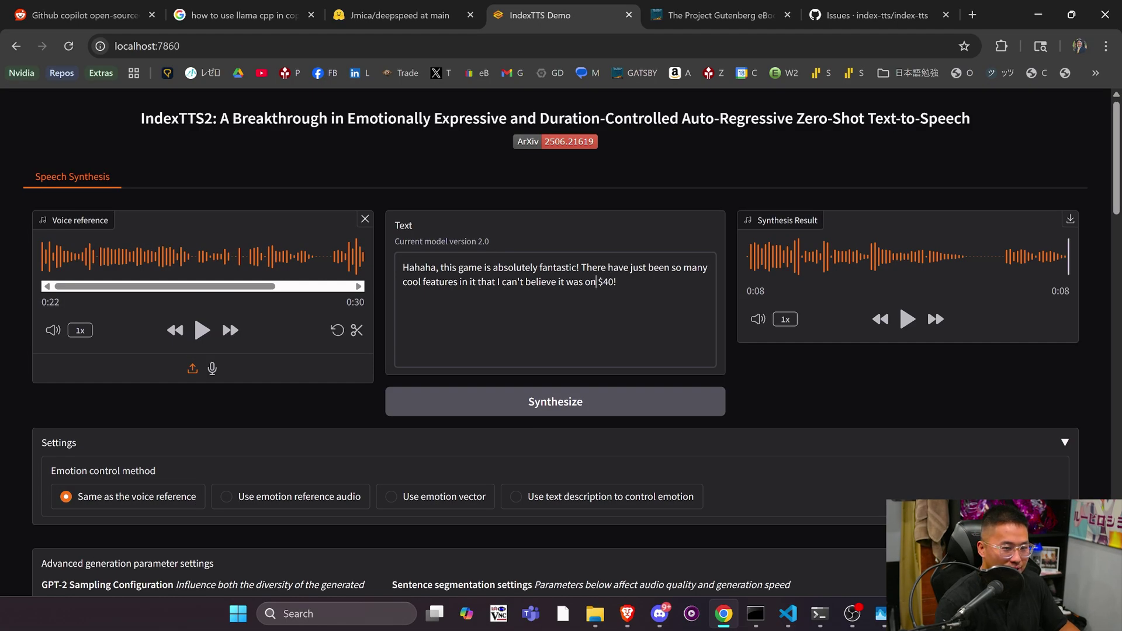
# Correct the line to end "it was only $40!" and select the whole line
pyautogui.hotkey('ctrl', 'a')
pyautogui.click(596, 282)
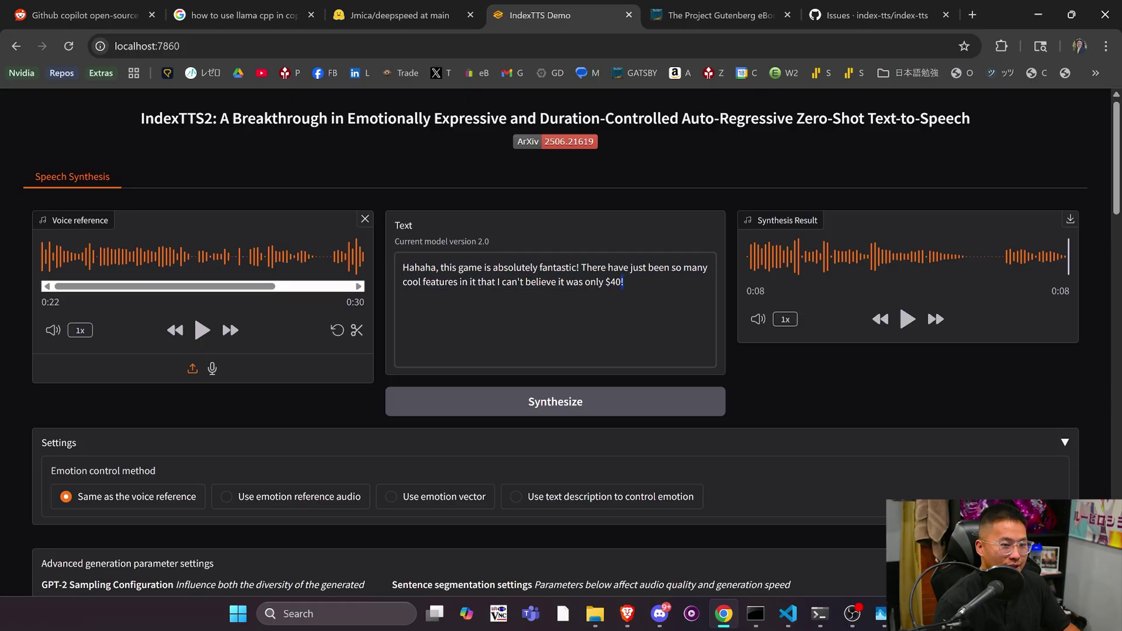
pyautogui.moveTo(624, 281); pyautogui.dragTo(380, 266)
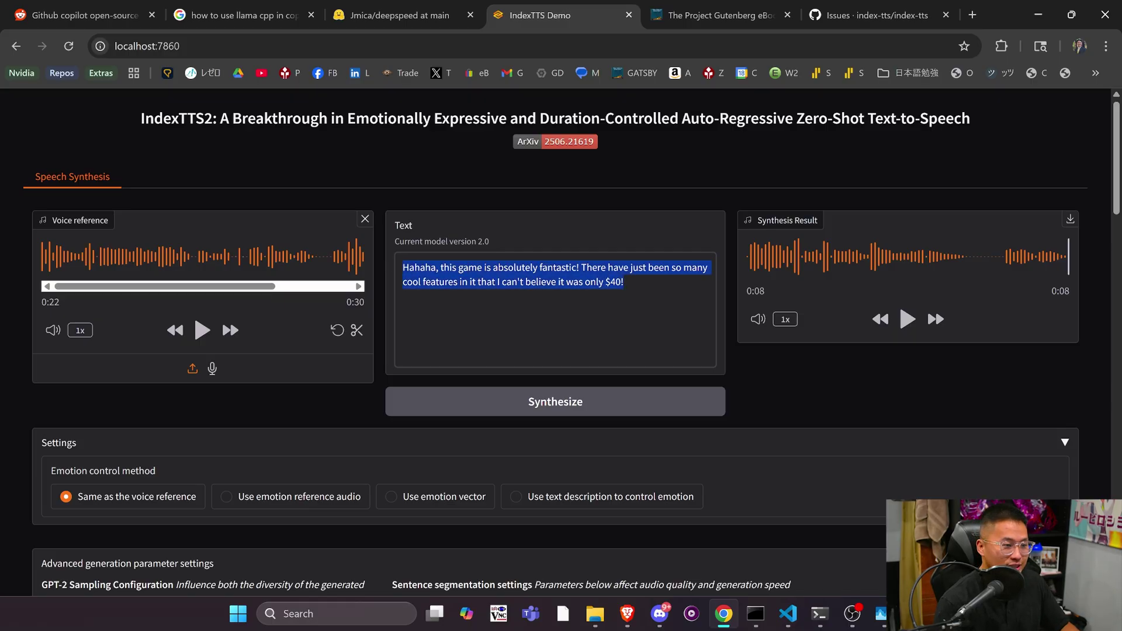
# Replace the voice reference with the 1:28 clip and start synthesis
pyautogui.click(365, 220)
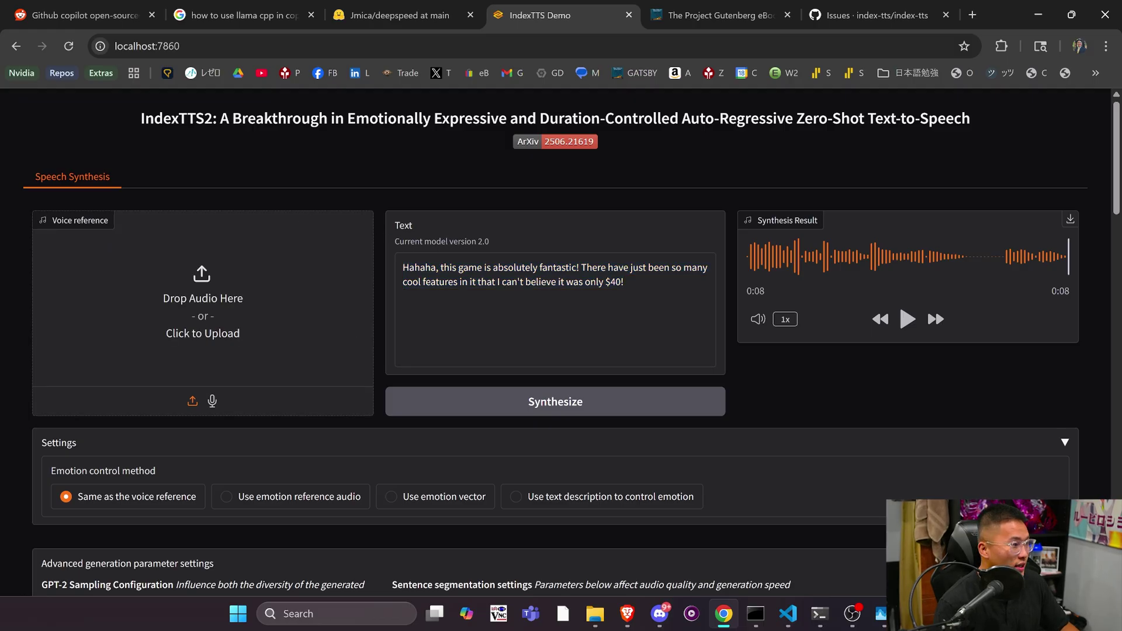
pyautogui.moveTo(0, 242); pyautogui.dragTo(140, 242)
pyautogui.click(561, 408)
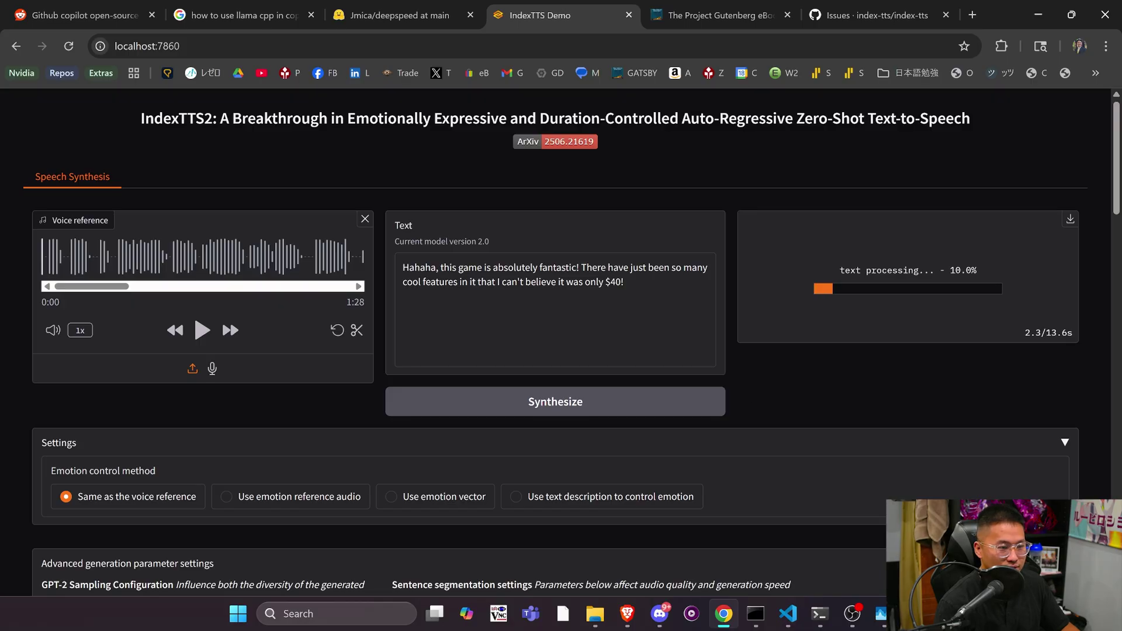
# Inspect the CUDA error in the VS Code terminal, then remove the failing 1:28 reference
pyautogui.click(787, 613)
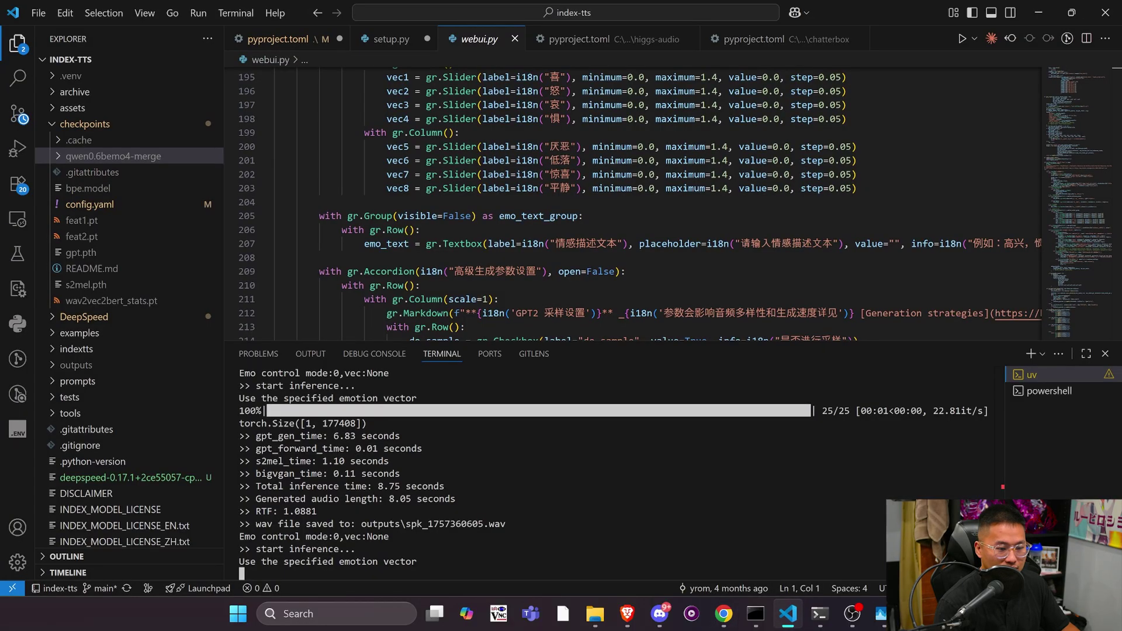
pyautogui.moveTo(678, 562)
pyautogui.mouseDown()
pyautogui.moveTo(299, 473)
pyautogui.moveTo(300, 511)
pyautogui.moveTo(405, 485)
pyautogui.mouseUp()
pyautogui.hotkey('ctrl', 'c')
pyautogui.hotkey('alt', 'Tab')
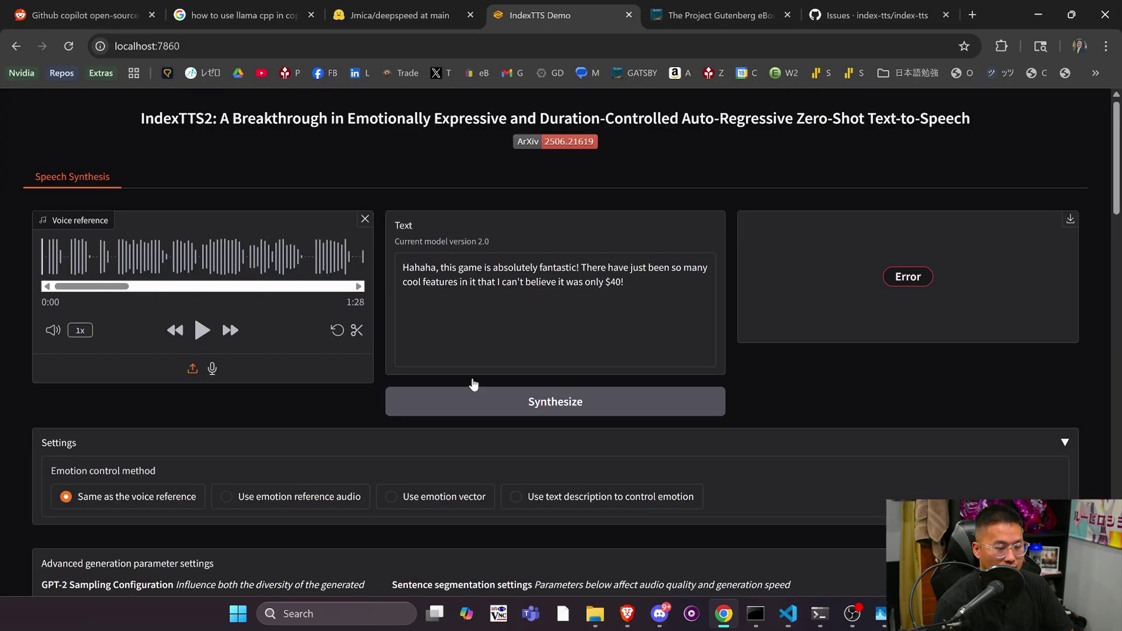
pyautogui.click(364, 217)
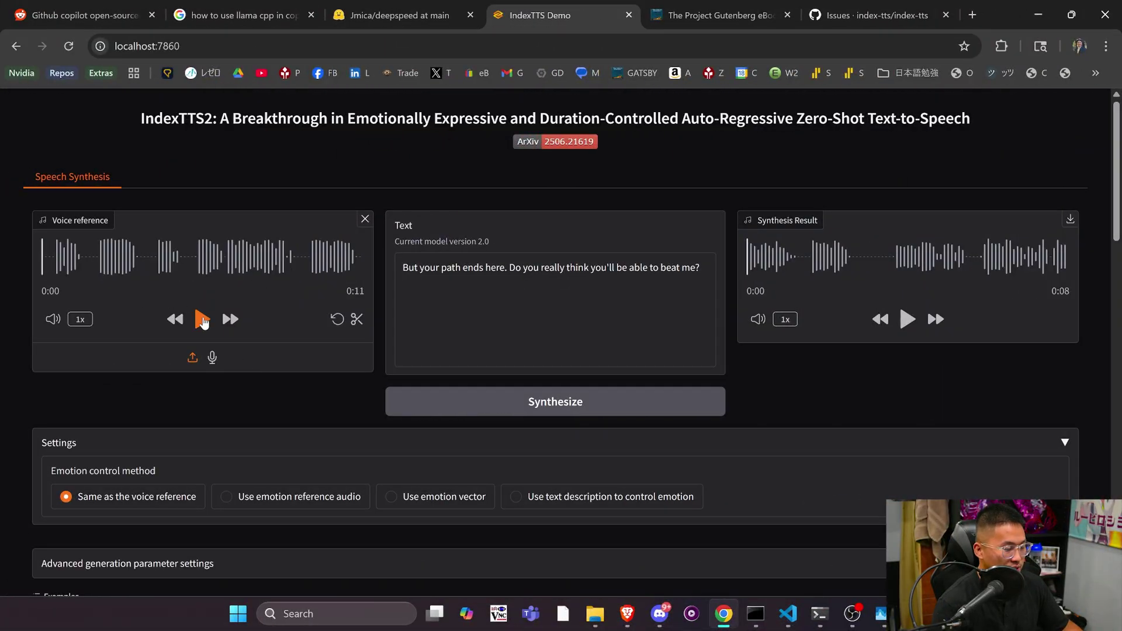
# Preview the 11-second reference at higher volume, then synthesize and play "But your path ends here…"
pyautogui.click(203, 319)
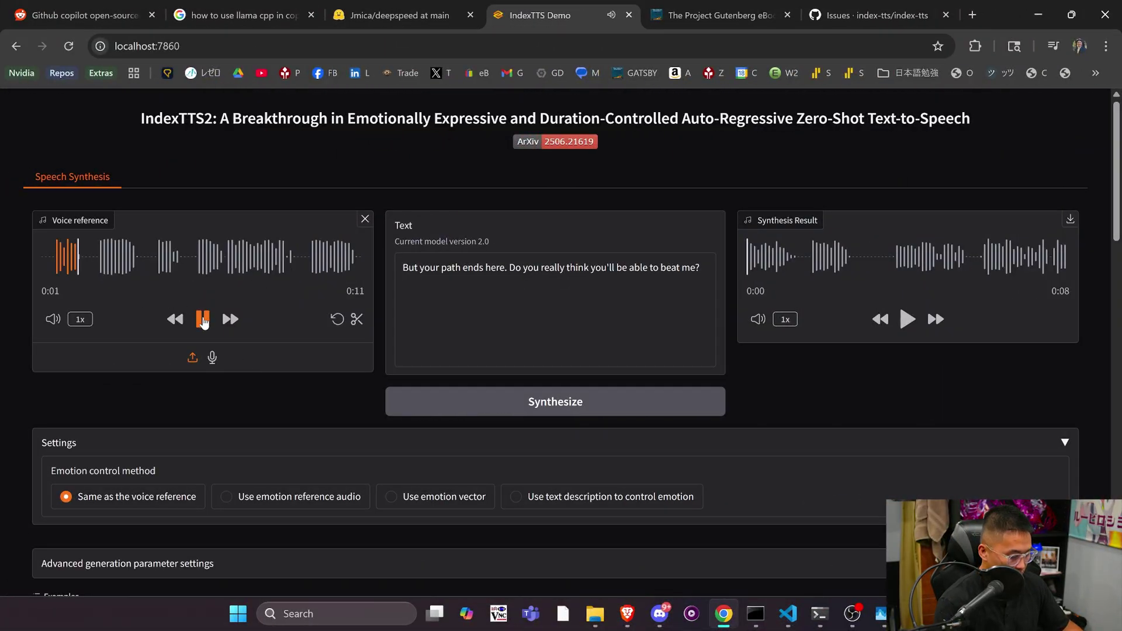
pyautogui.press('XF86AudioLowerVolume')
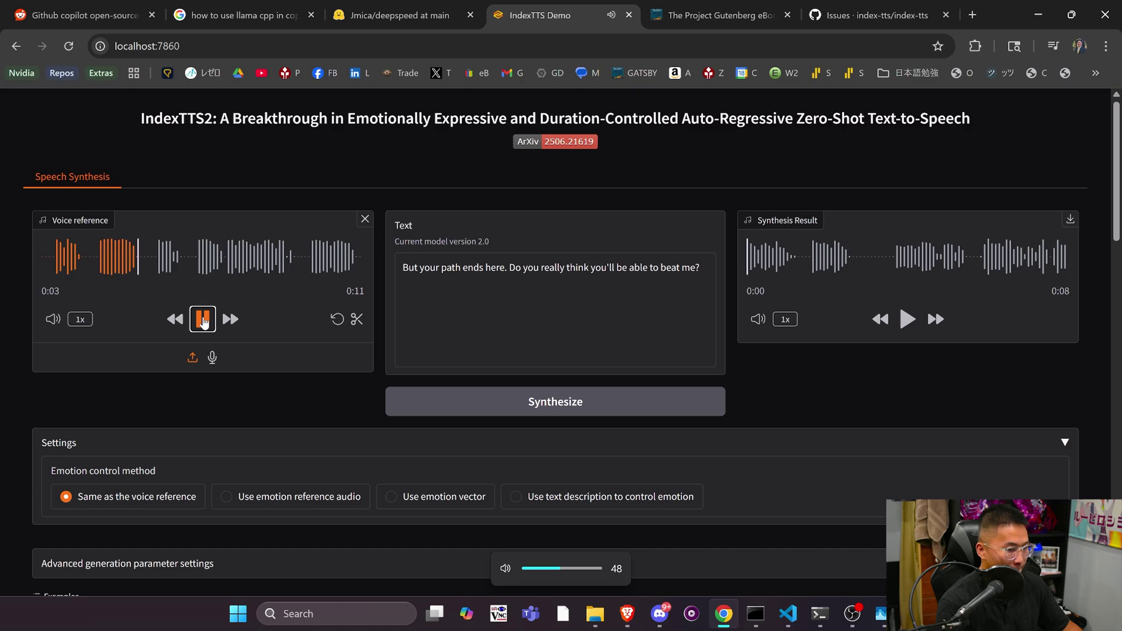
pyautogui.press('XF86AudioRaiseVolume')
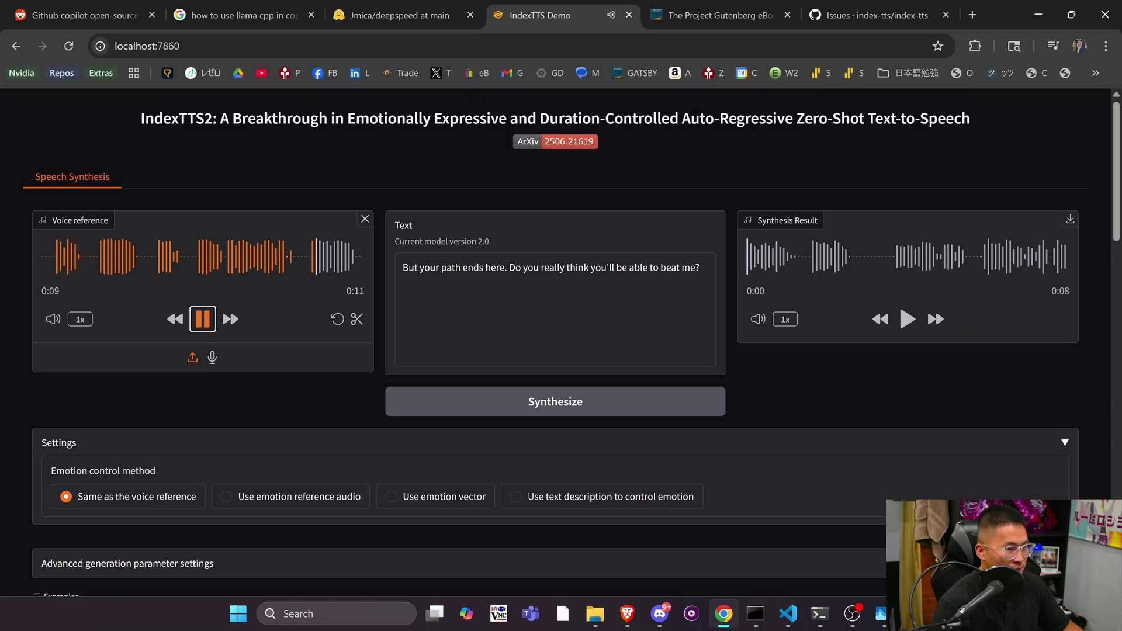
pyautogui.click(589, 267)
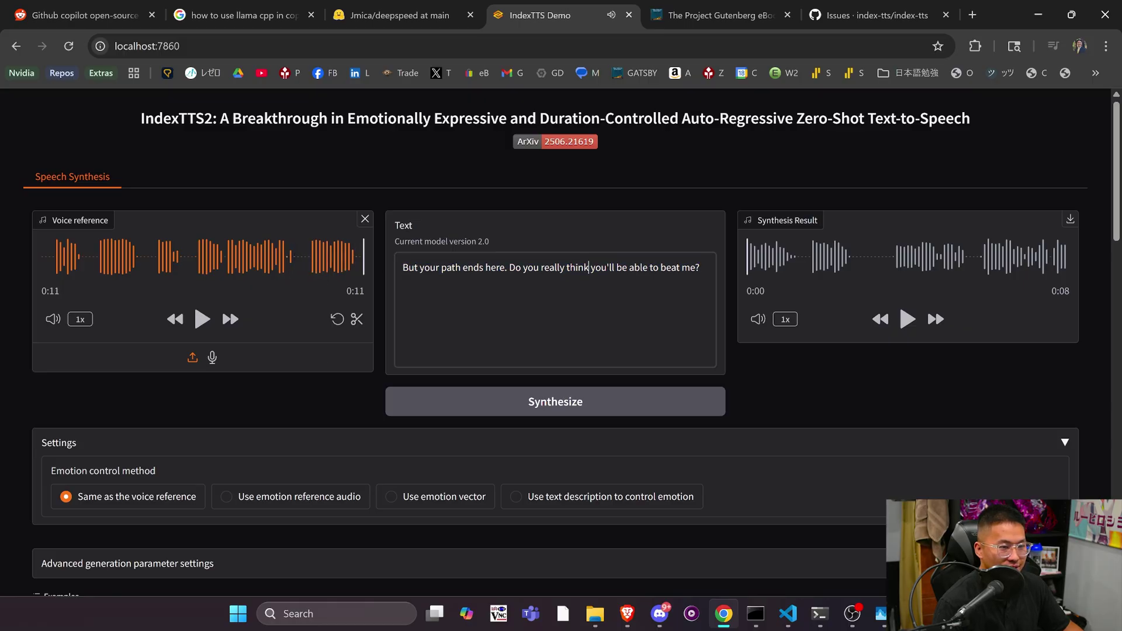
pyautogui.click(598, 404)
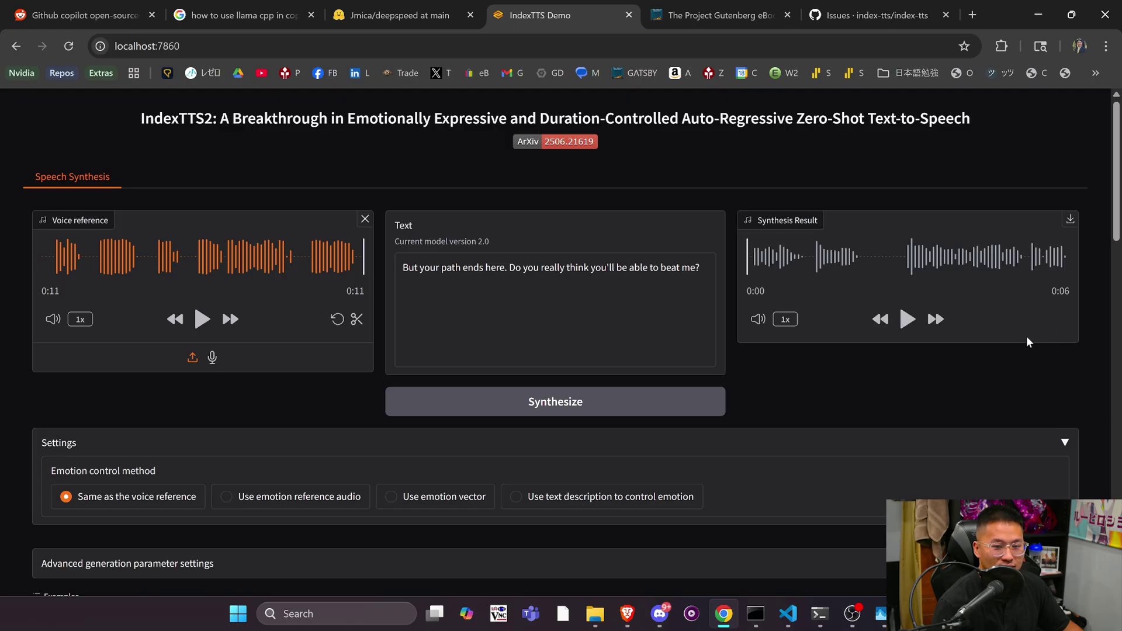
pyautogui.click(909, 325)
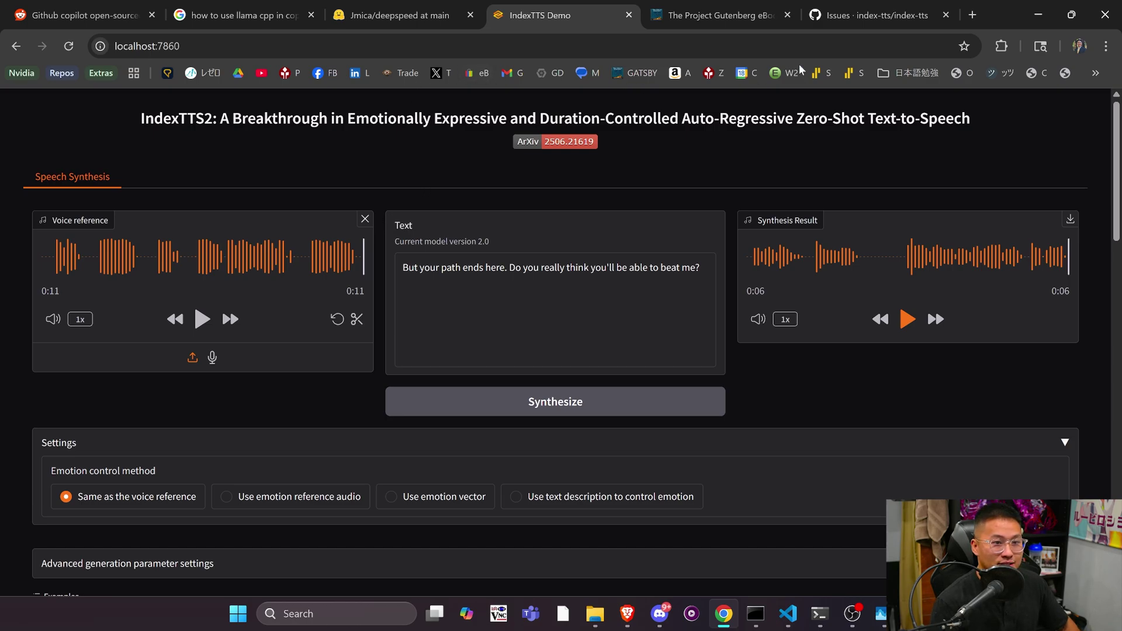
# Glance at the index-tts Issues page, then browse the repository README with the IndexTTS2 banner
pyautogui.click(864, 14)
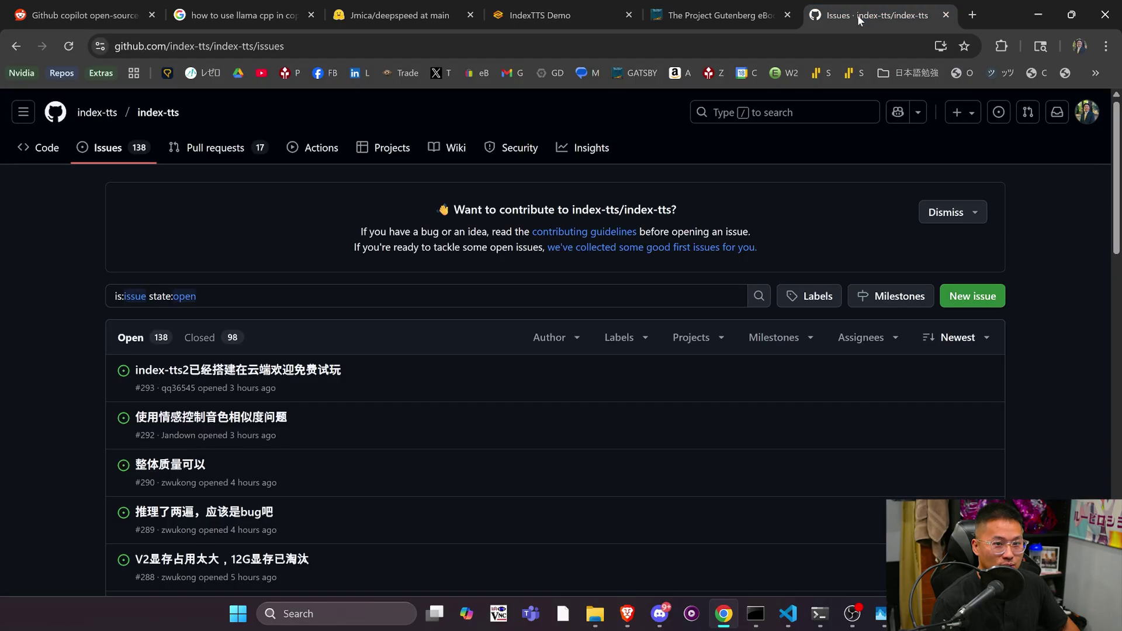
pyautogui.scroll(-3, 462, 299)
pyautogui.scroll(3, 112, 233)
pyautogui.click(37, 157)
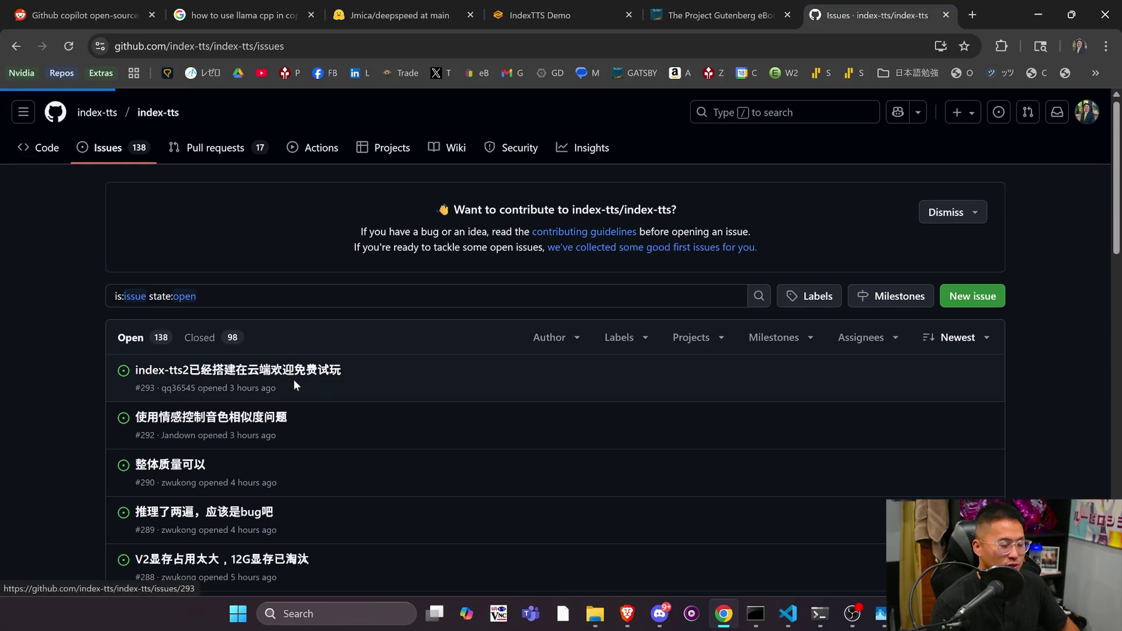
pyautogui.scroll(-15, 293, 380)
pyautogui.scroll(3, 293, 383)
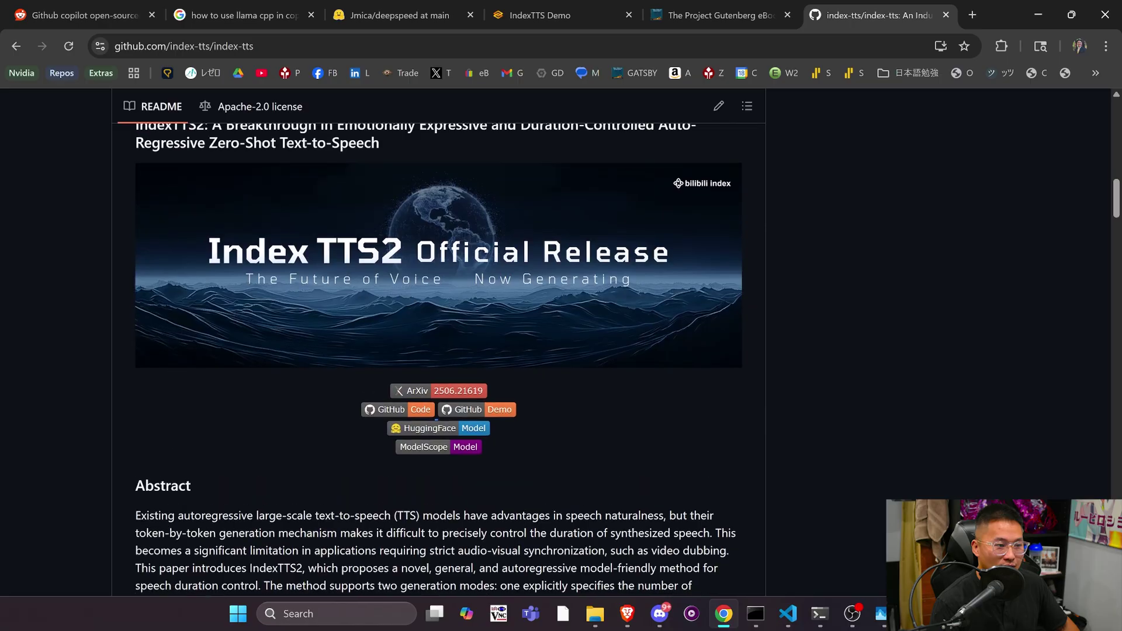
pyautogui.scroll(1, 294, 383)
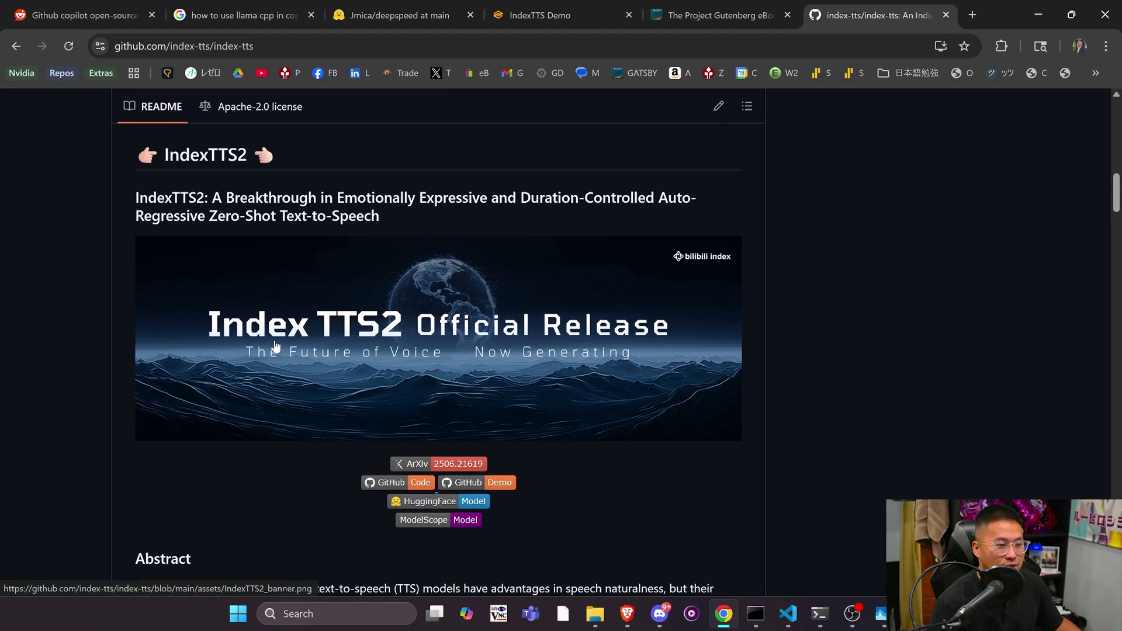
pyautogui.scroll(-4, 309, 327)
pyautogui.scroll(-10, 285, 287)
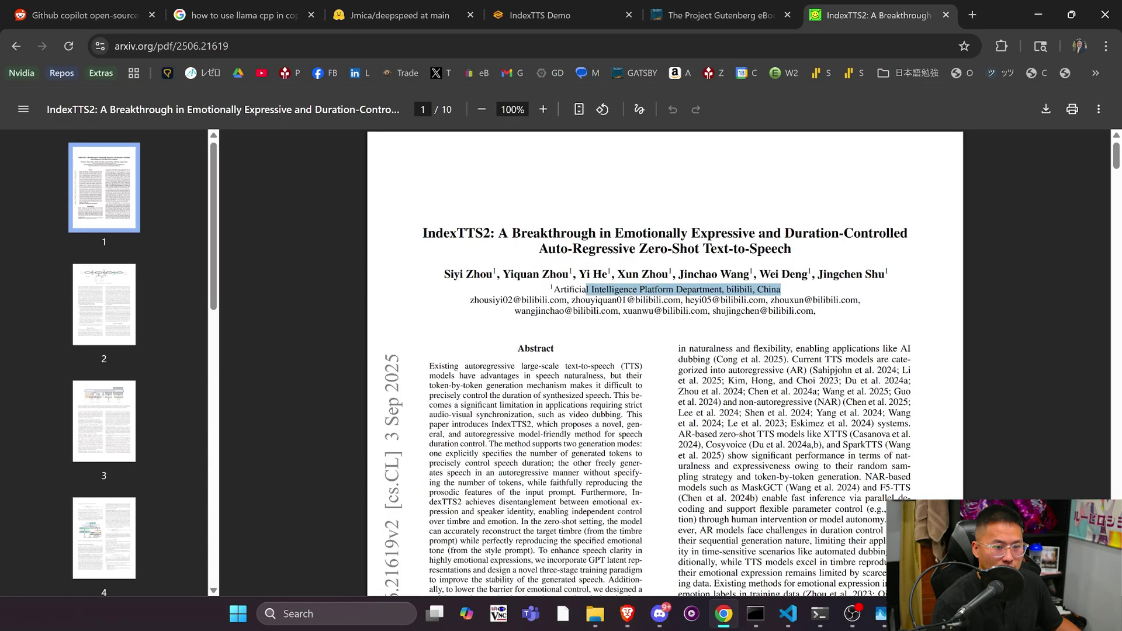
# Read the IndexTTS2 paper's title page, then copy the latest inference log lines in VS Code
pyautogui.moveTo(553, 289)
pyautogui.mouseDown()
pyautogui.moveTo(544, 299)
pyautogui.moveTo(549, 288)
pyautogui.mouseUp()
pyautogui.click(846, 302)
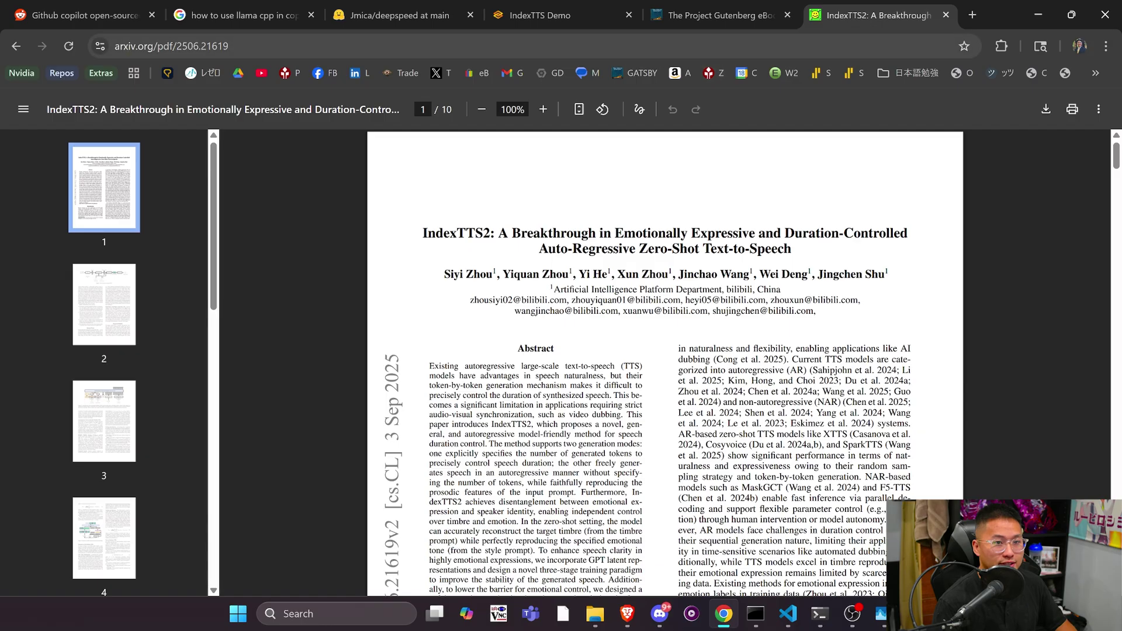
pyautogui.moveTo(534, 20)
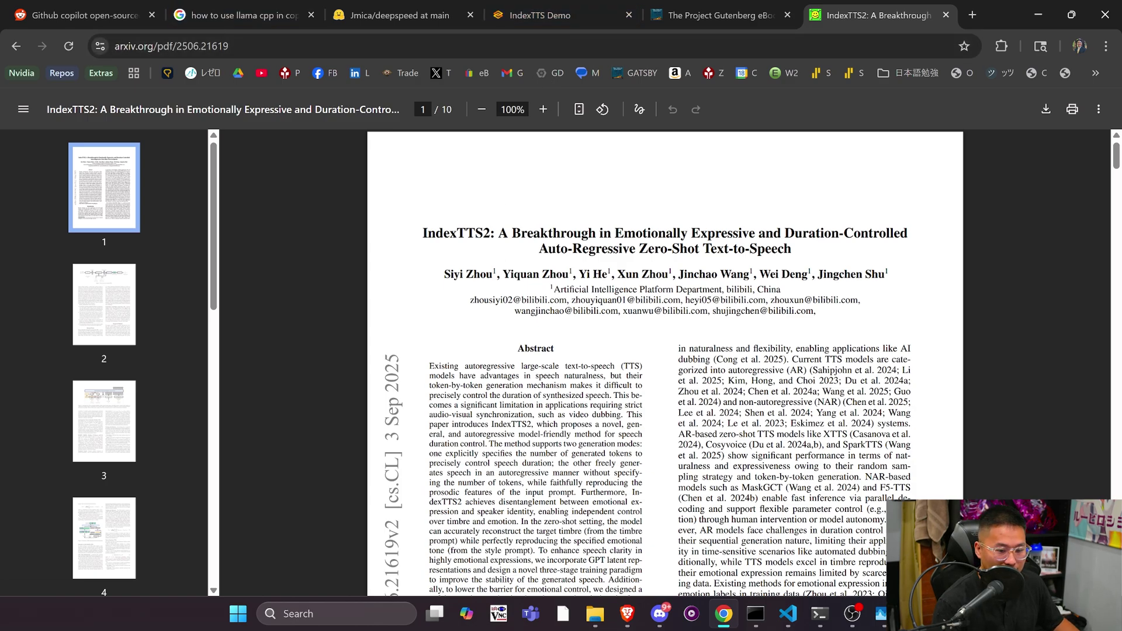
pyautogui.click(787, 613)
pyautogui.moveTo(240, 398)
pyautogui.mouseDown()
pyautogui.moveTo(409, 486)
pyautogui.moveTo(444, 523)
pyautogui.mouseUp()
pyautogui.rightClick(444, 523)
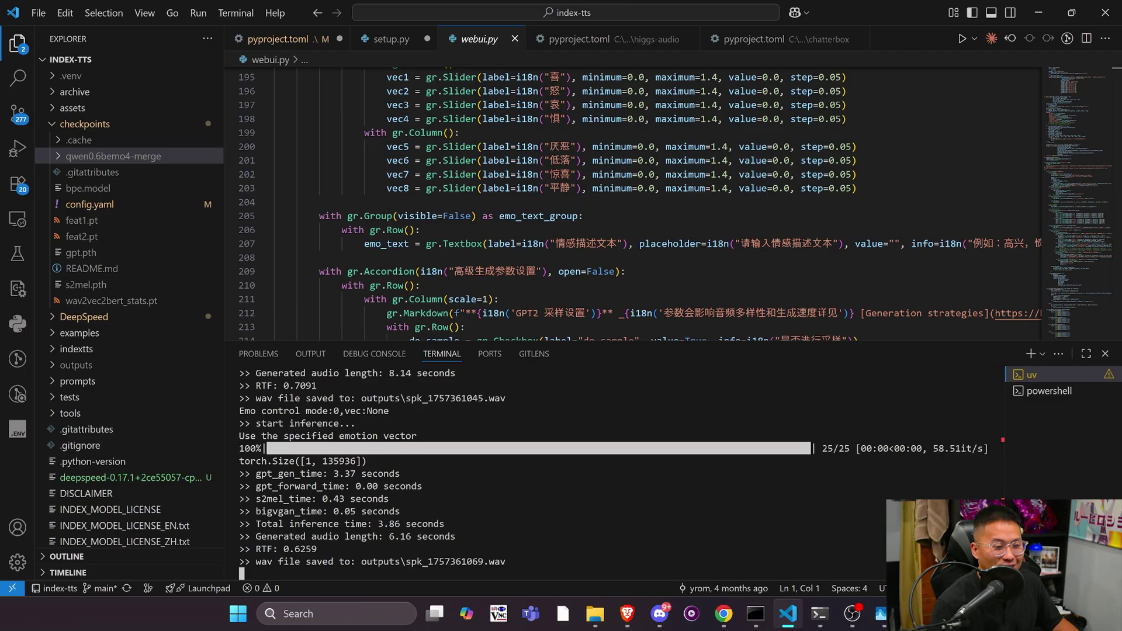
# Review the 6.16-second generation log and emotion vector message in the terminal, then return to Chrome
pyautogui.moveTo(506, 562)
pyautogui.mouseDown()
pyautogui.moveTo(245, 448)
pyautogui.moveTo(235, 425)
pyautogui.moveTo(250, 448)
pyautogui.mouseUp()
pyautogui.scroll(3, 239, 448)
pyautogui.scroll(3, 251, 448)
pyautogui.hotkey('ctrl', 'c')
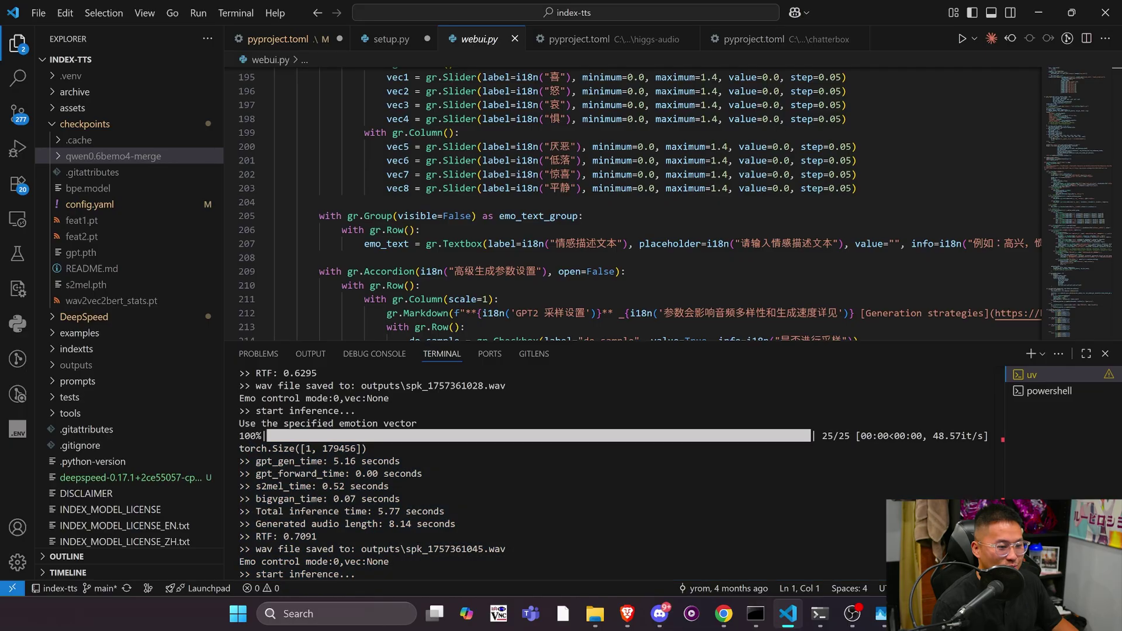
pyautogui.moveTo(420, 423); pyautogui.dragTo(273, 423)
pyautogui.hotkey('ctrl', 'c')
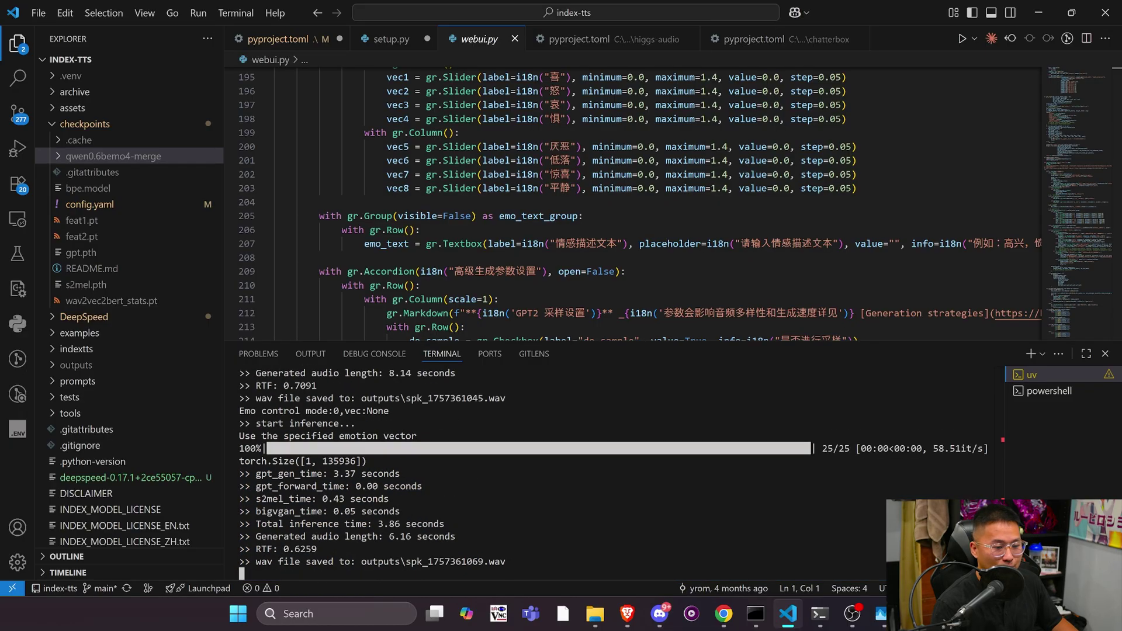
pyautogui.click(723, 613)
# Show the Hugging Face deepspeed repository listing the 56.3 MB deepspeed 0.17.1 Windows wheel
pyautogui.click(385, 23)
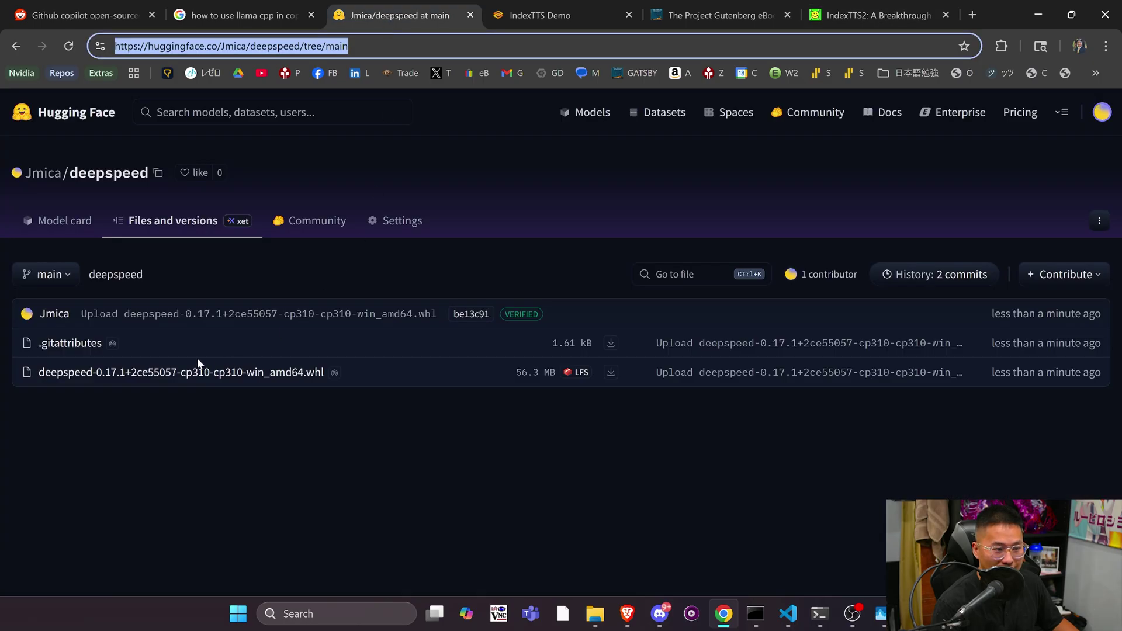
pyautogui.click(393, 380)
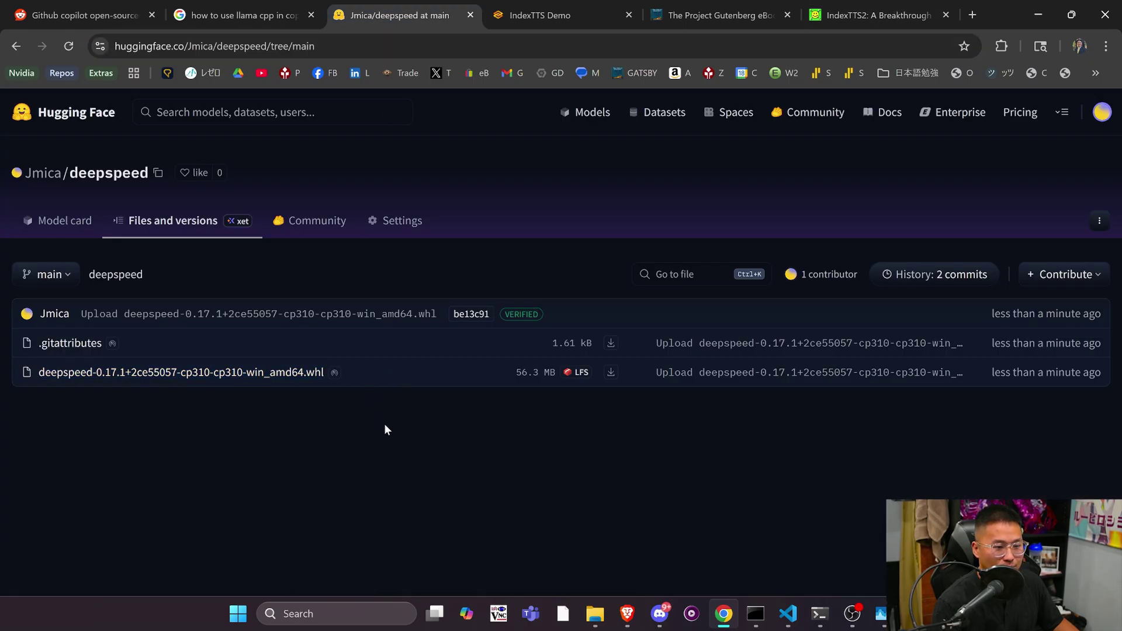